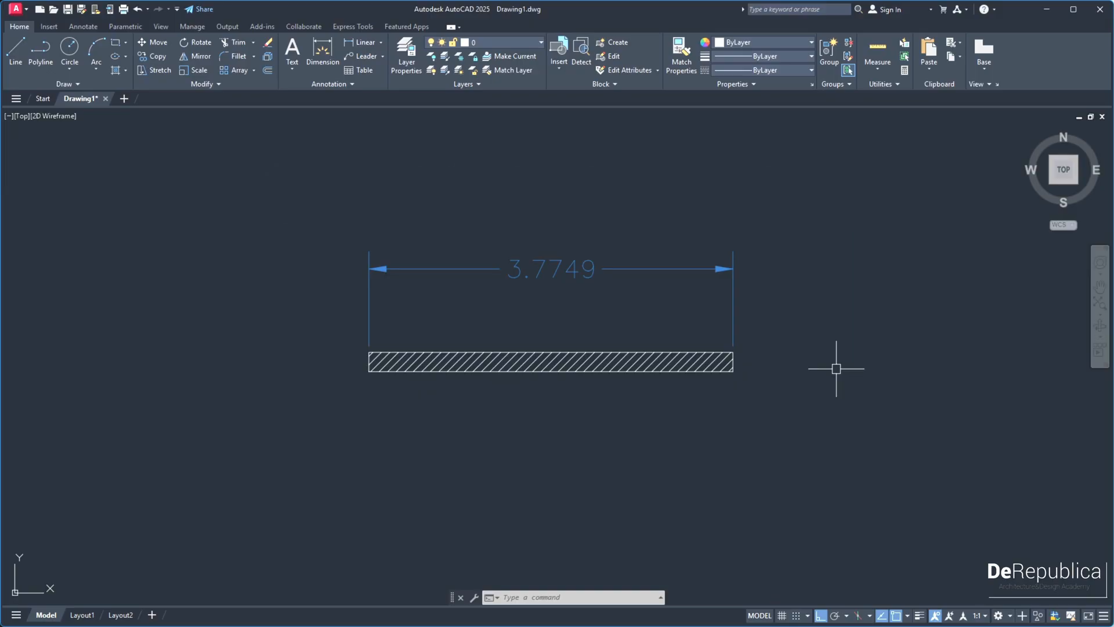
middle_click_drag(823, 363, 863, 367)
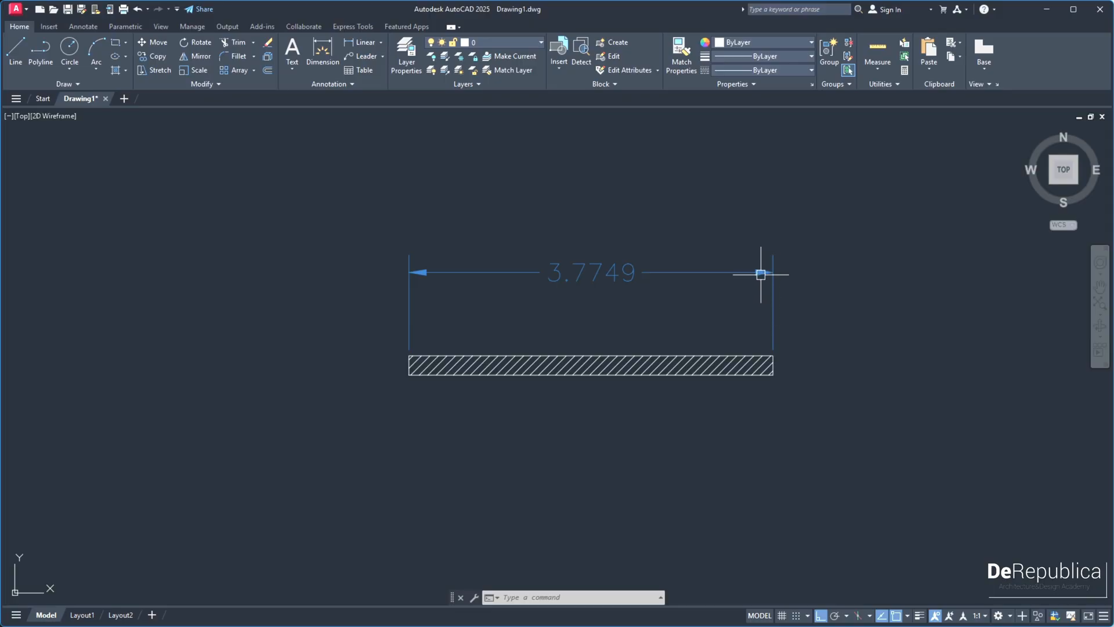
scroll(765, 276, "up", 2)
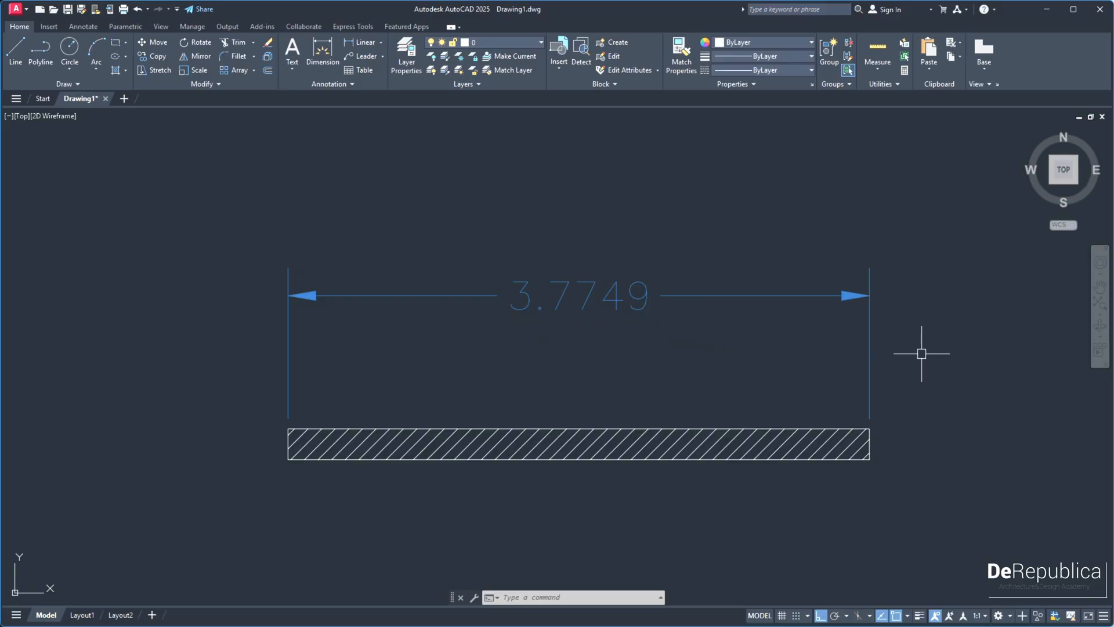
middle_click_drag(921, 351, 896, 352)
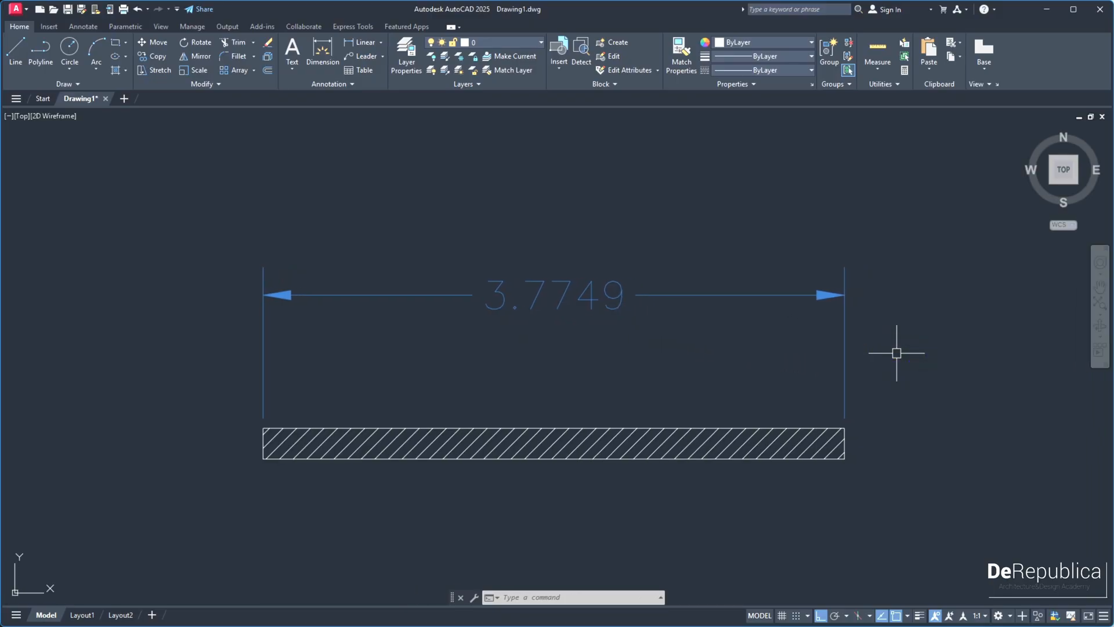
middle_click_drag(923, 359, 921, 354)
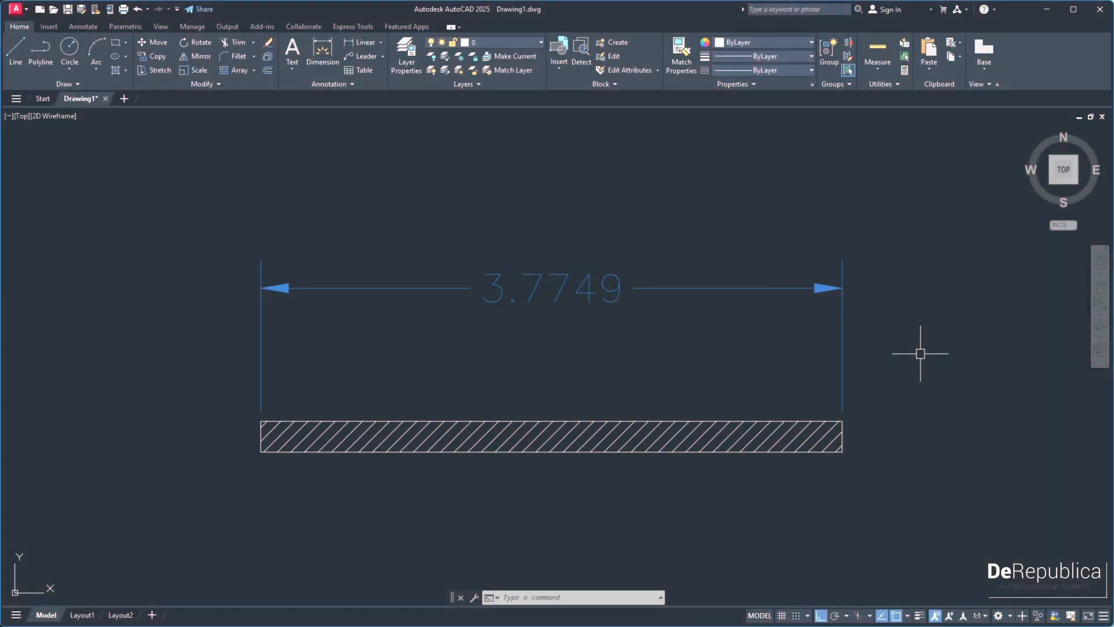
Step: Open the Dimension Style Manager and preview the Annotative and Standard styles, leaving Standard selected
type("dimstyle")
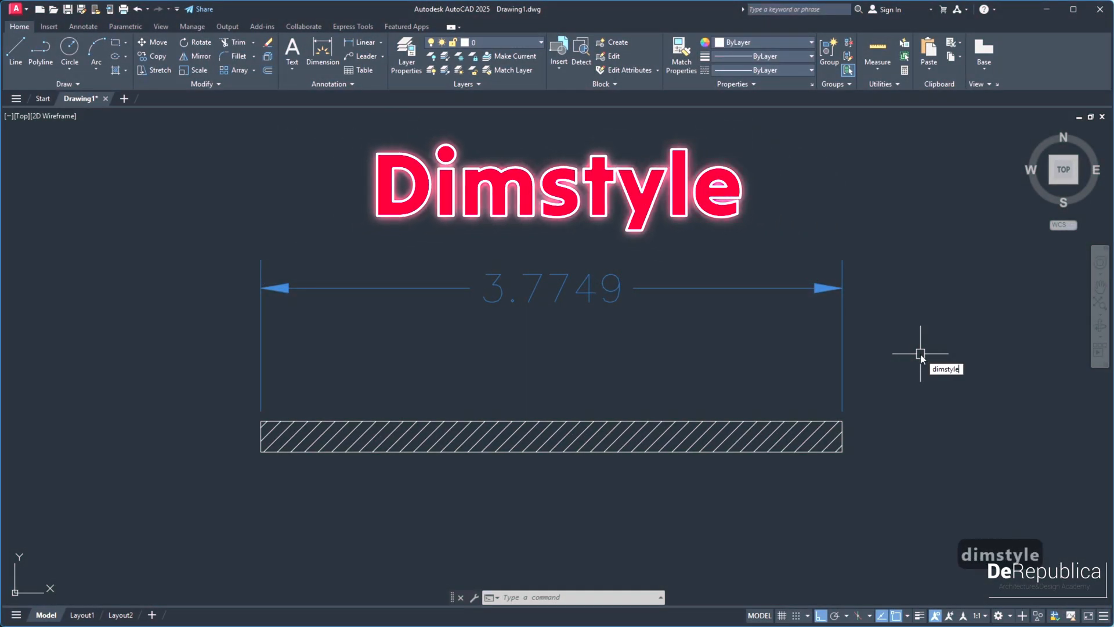
key("Return")
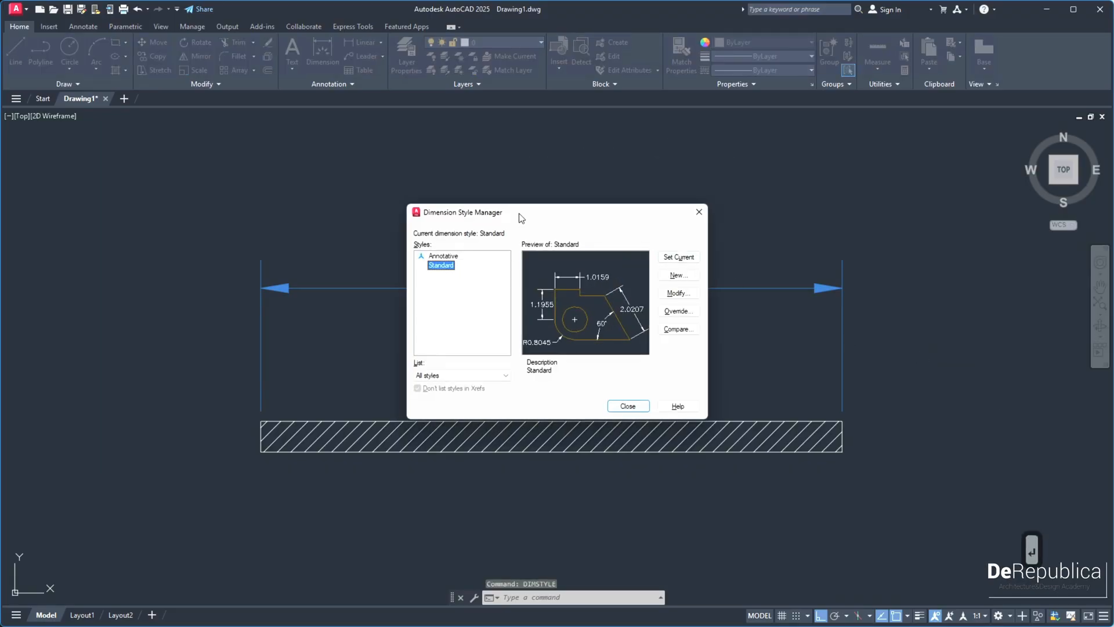
left_click(446, 256)
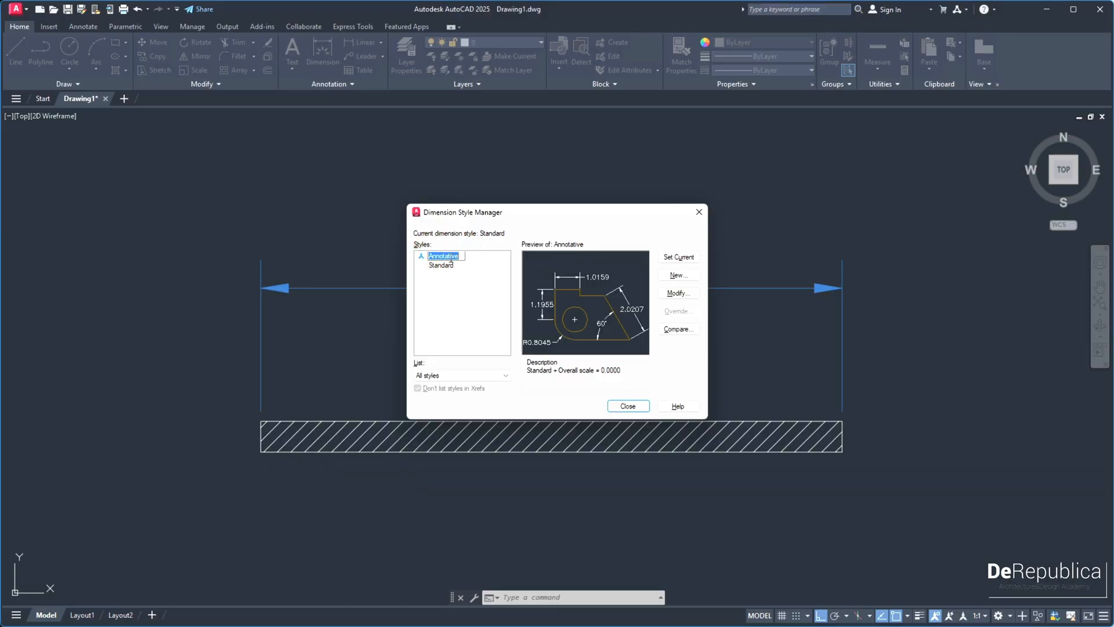
left_click(448, 267)
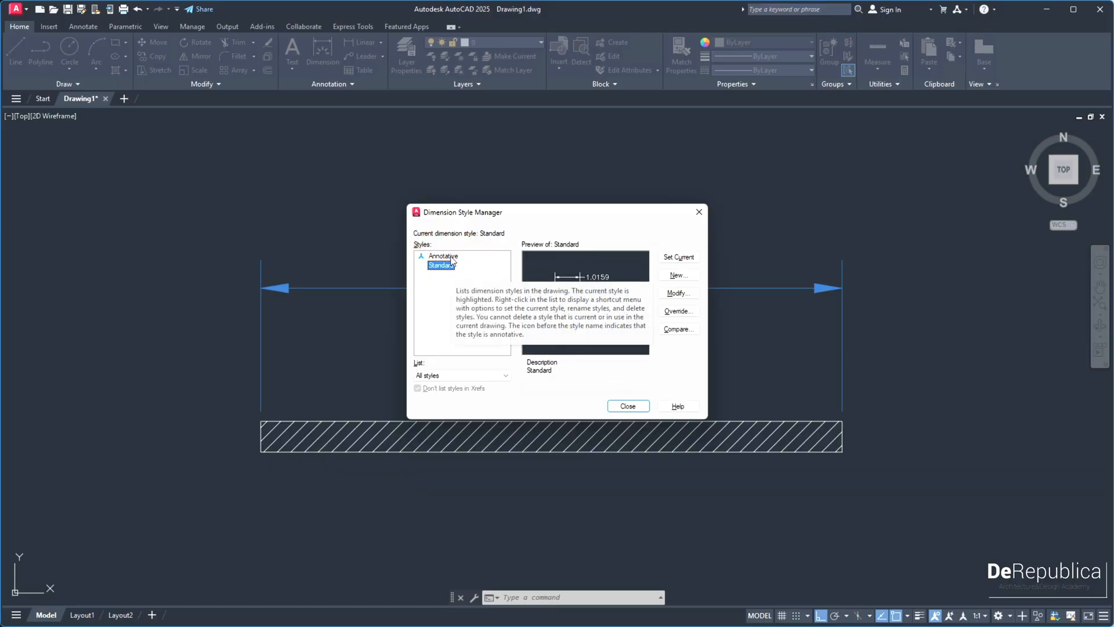
Step: Create a new dimension style named Dim 01 based on Standard and continue to its settings
left_click(677, 276)
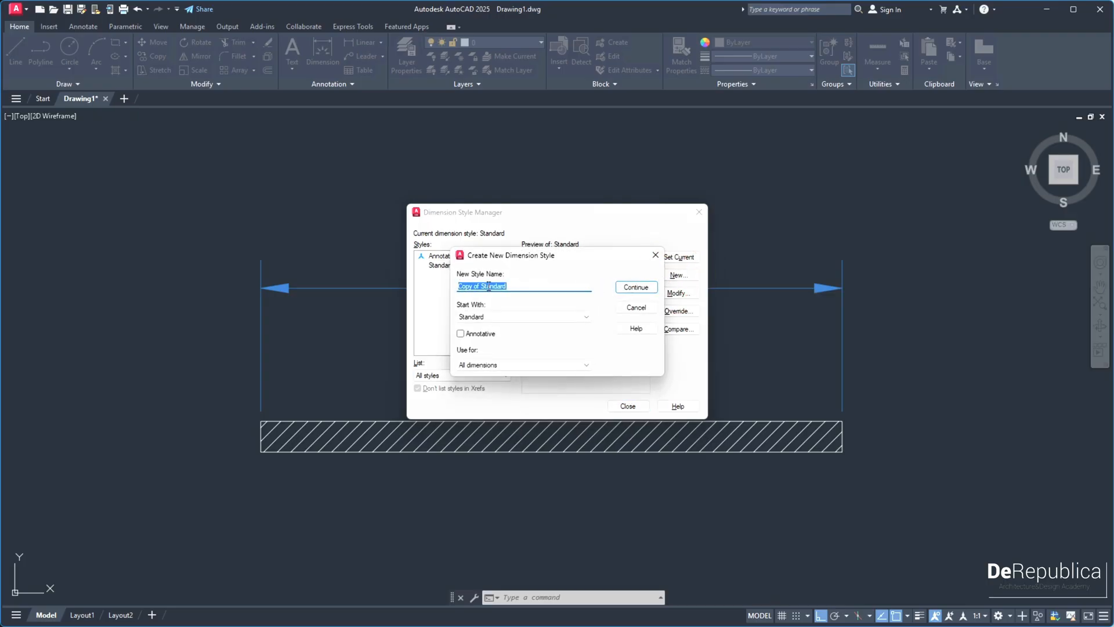
left_click_drag(514, 286, 457, 286)
type("Di")
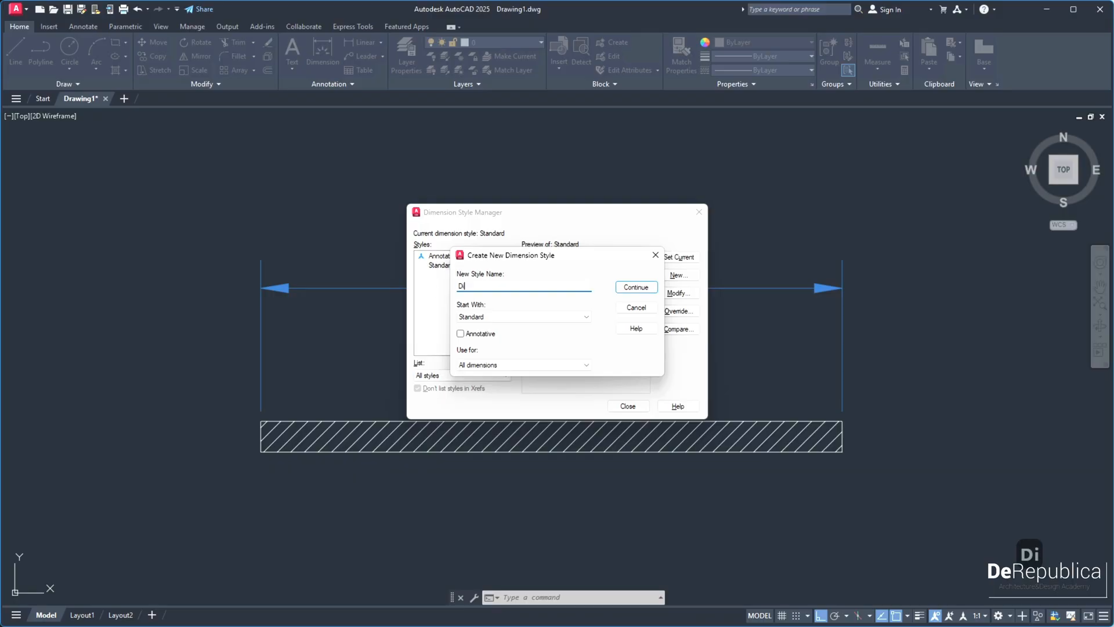
type("m 01")
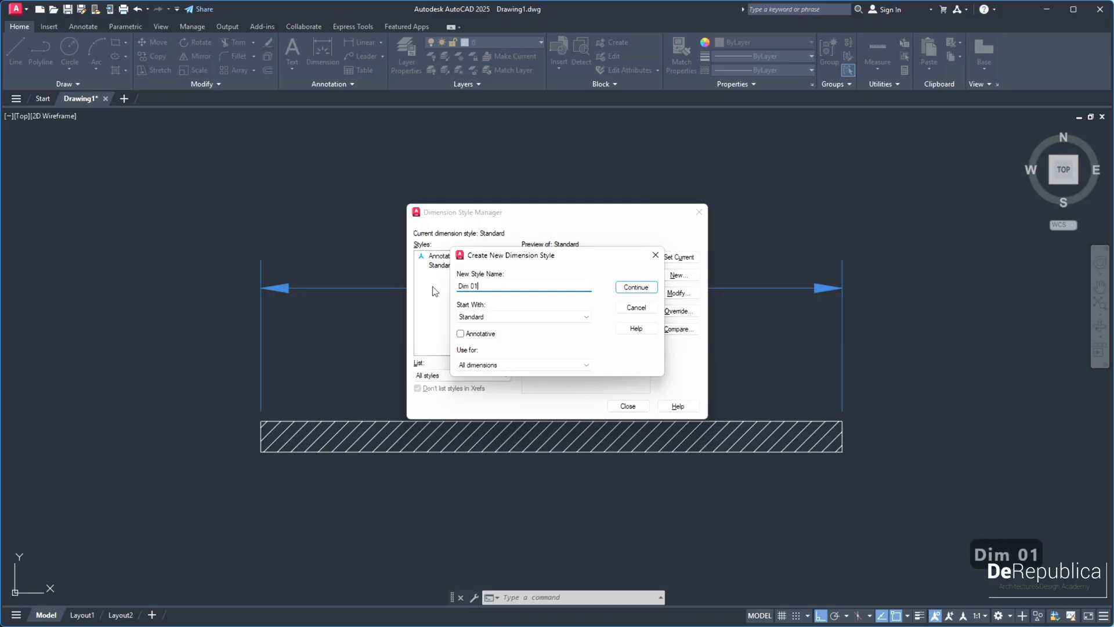
left_click(478, 316)
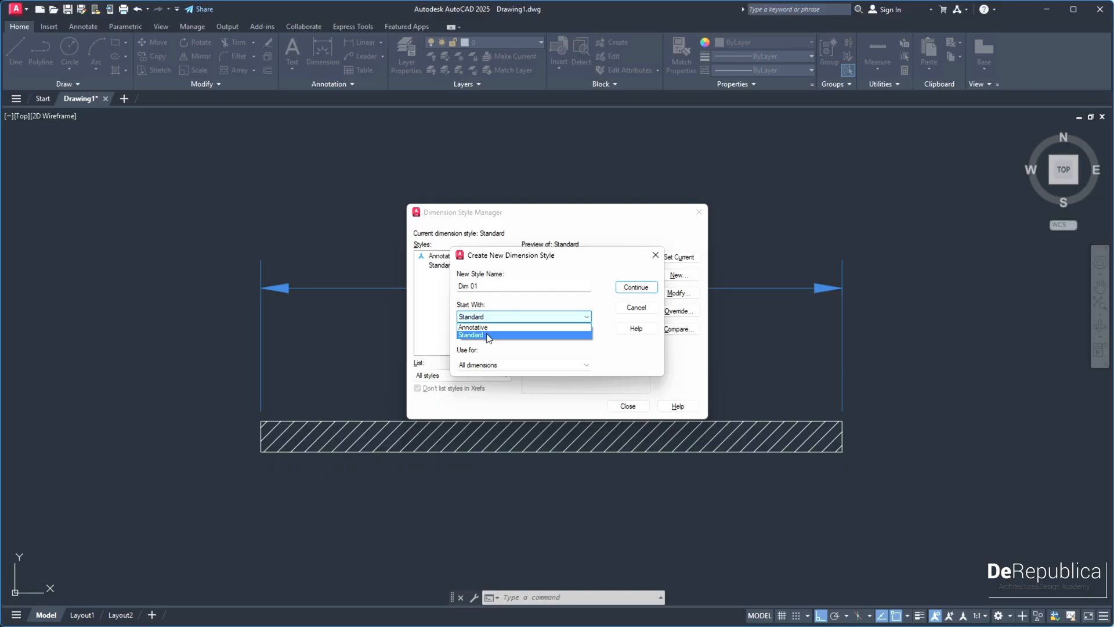
left_click(487, 336)
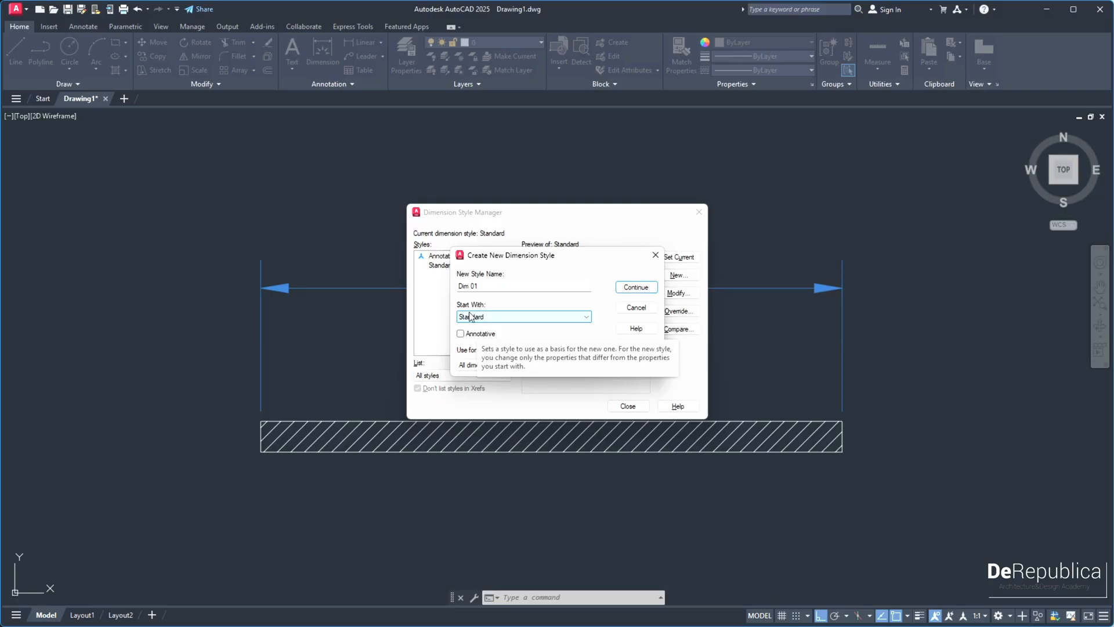
left_click(476, 287)
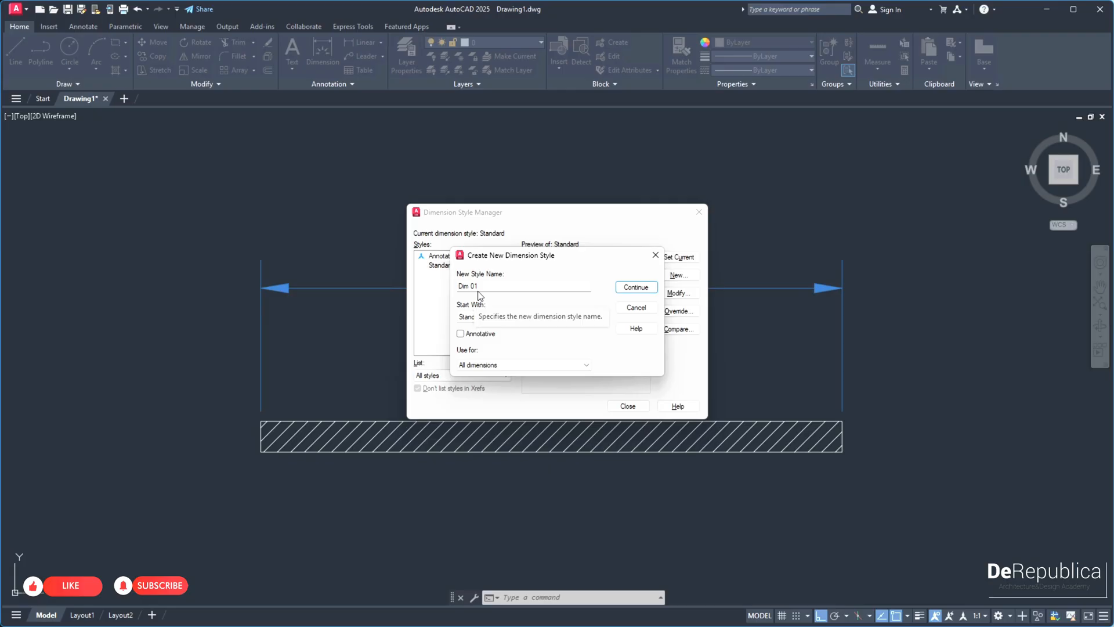
left_click(621, 288)
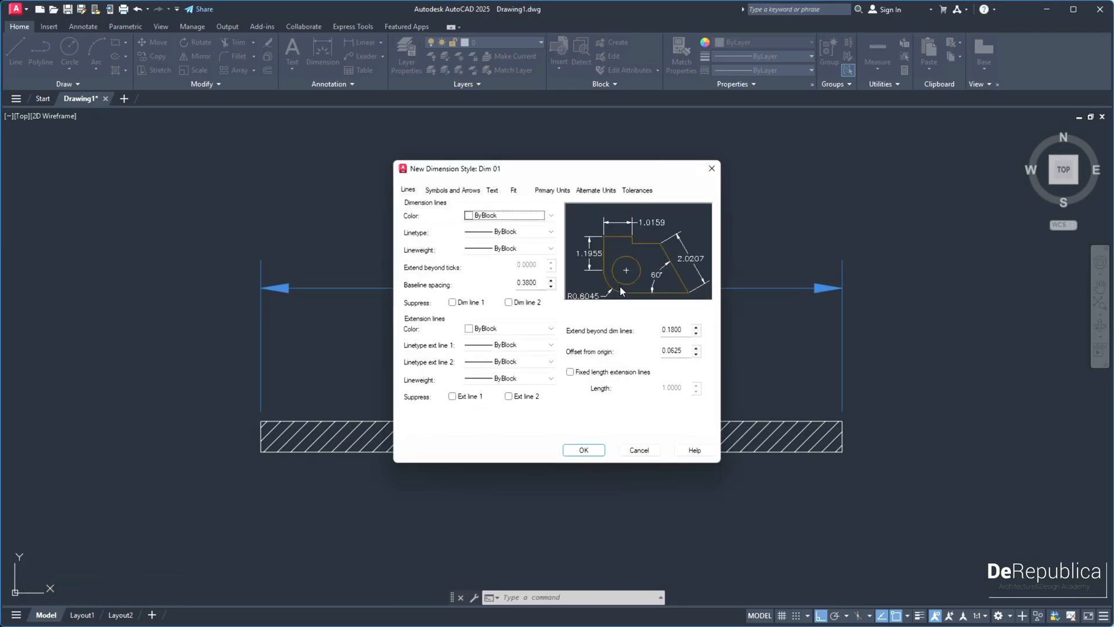
Step: Set the dimension line color of the Dim 01 style to Red
mouse_move(478, 173)
left_mouse_down()
mouse_move(519, 176)
mouse_move(486, 173)
left_mouse_up()
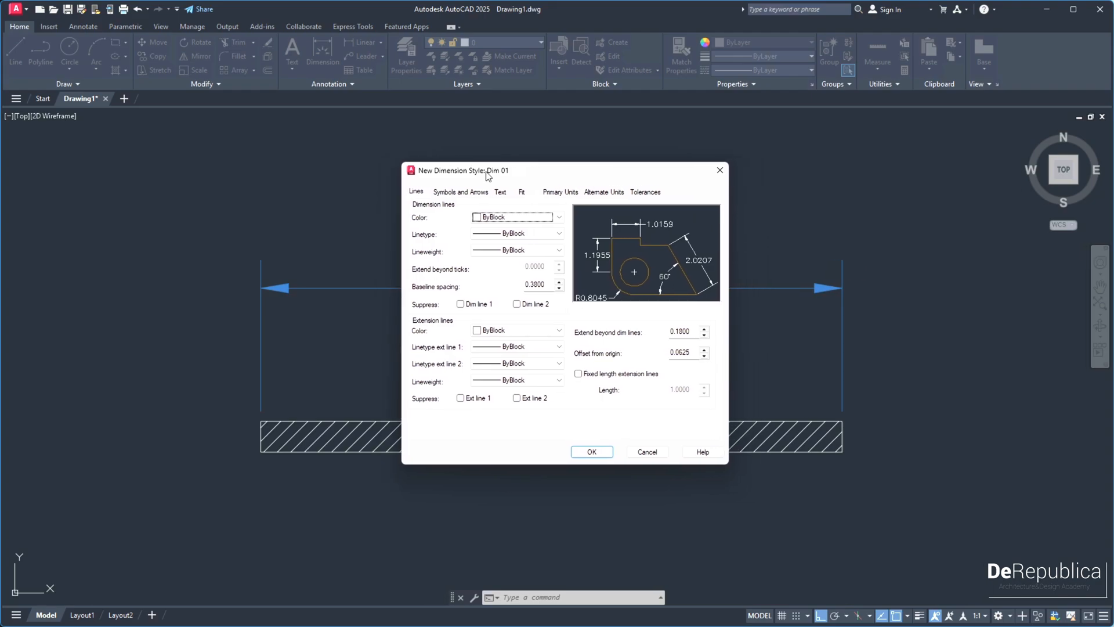
left_click(417, 195)
left_click(487, 217)
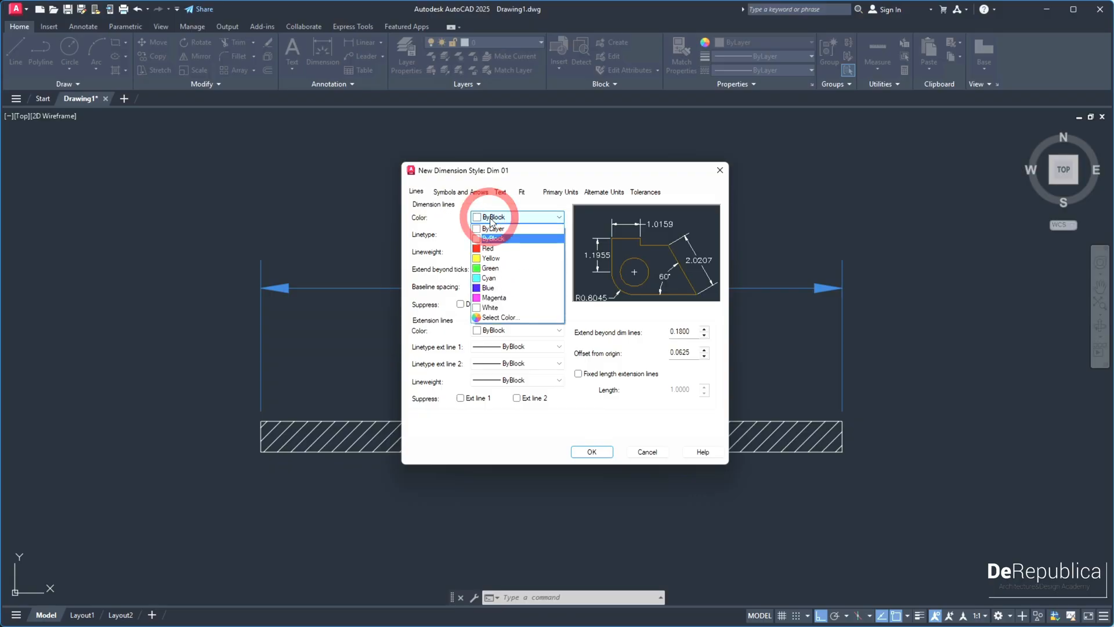
left_click(491, 249)
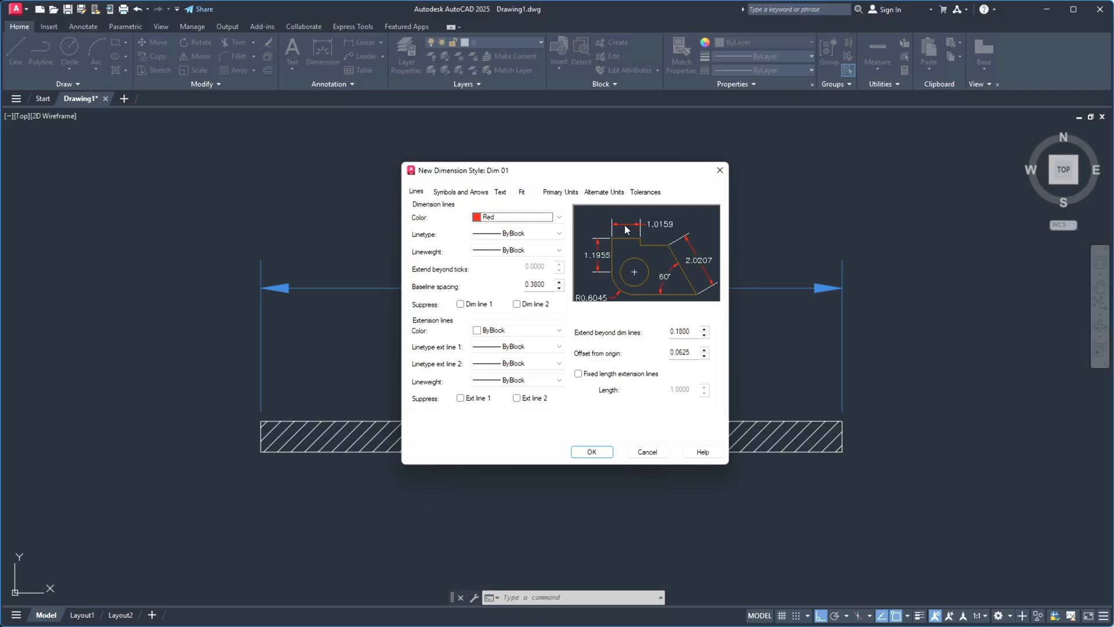
Step: Examine the loadable linetypes and the lineweight options for the dimension lines without changing either
left_click(491, 237)
left_click(489, 237)
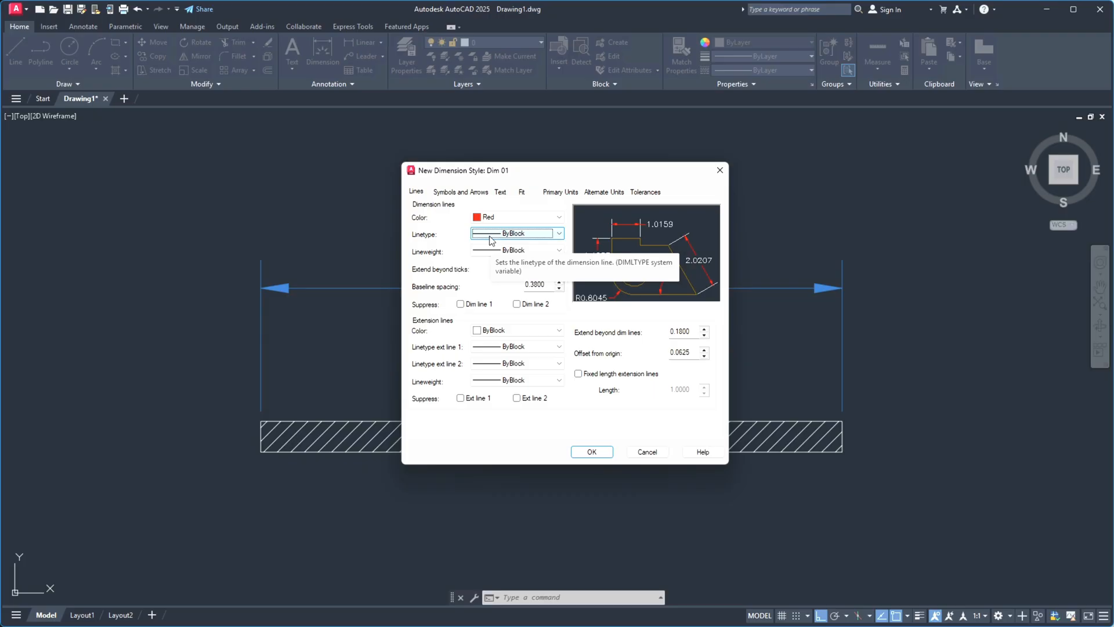
left_click(491, 237)
left_click(502, 275)
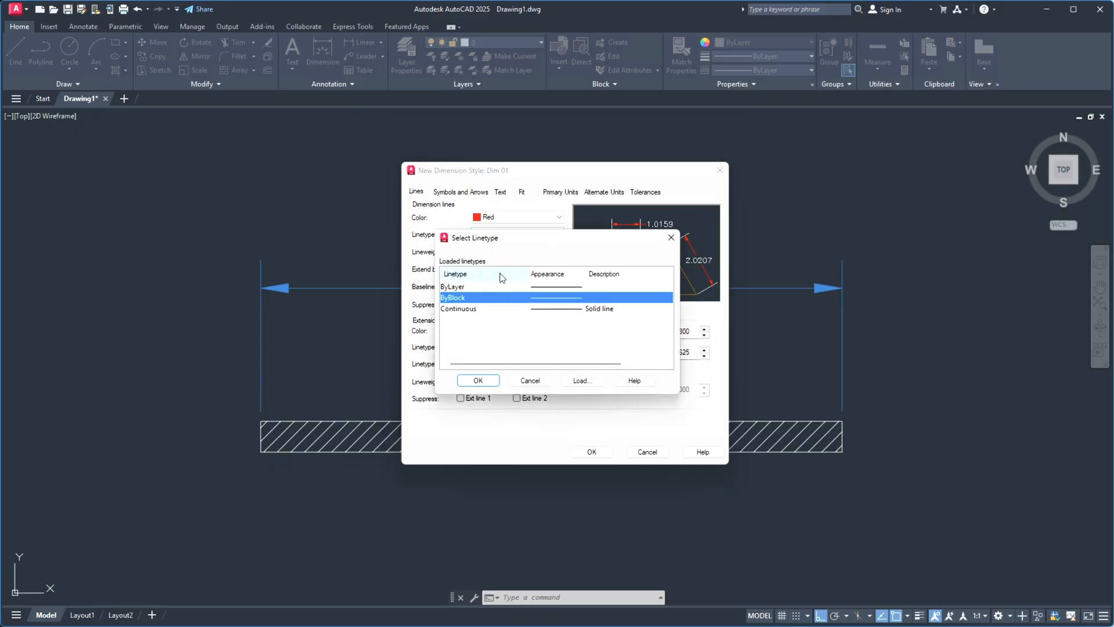
left_click(580, 380)
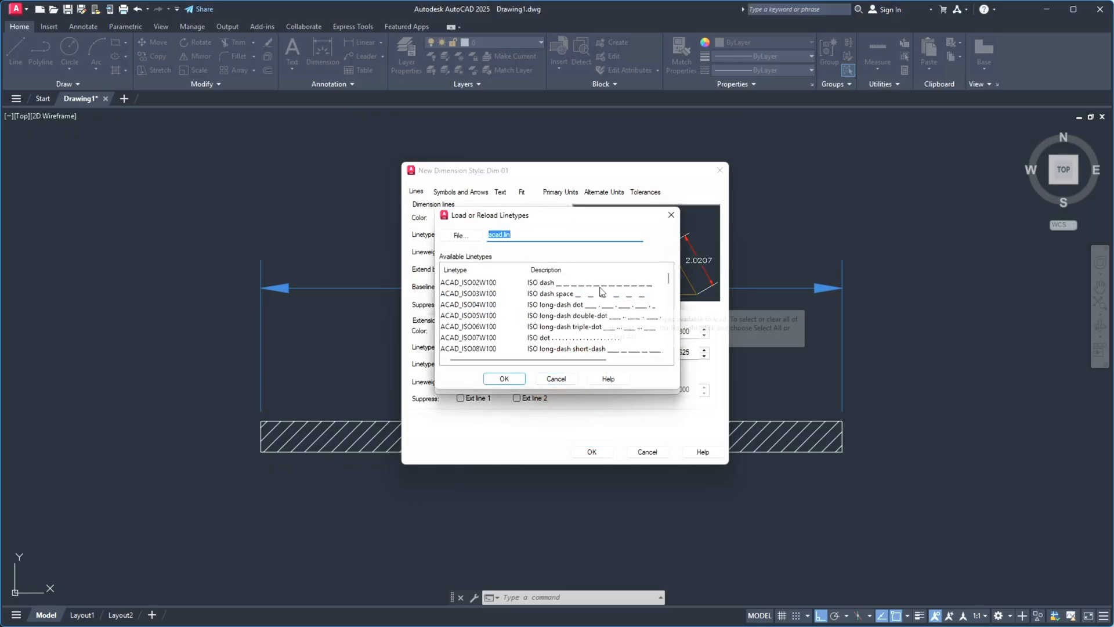
left_click(566, 381)
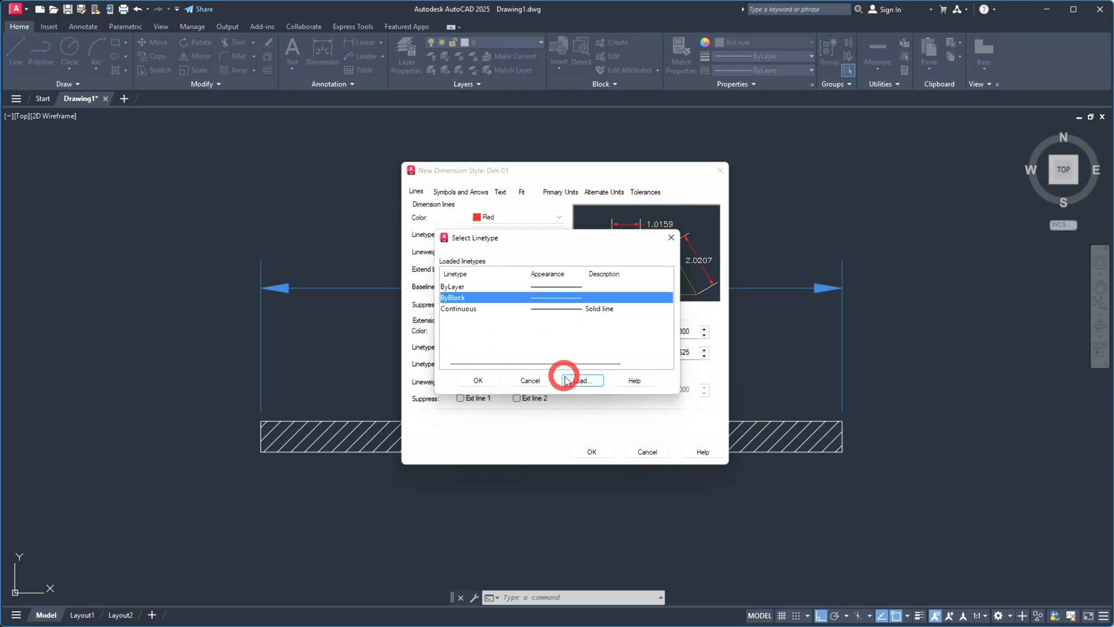
left_click(551, 377)
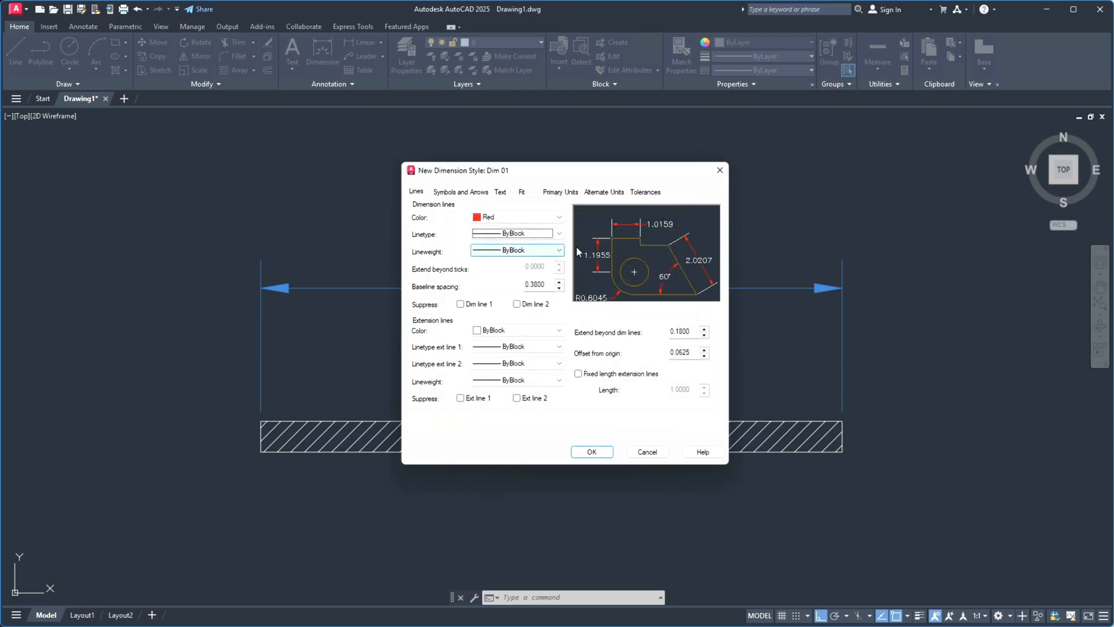
left_click(537, 251)
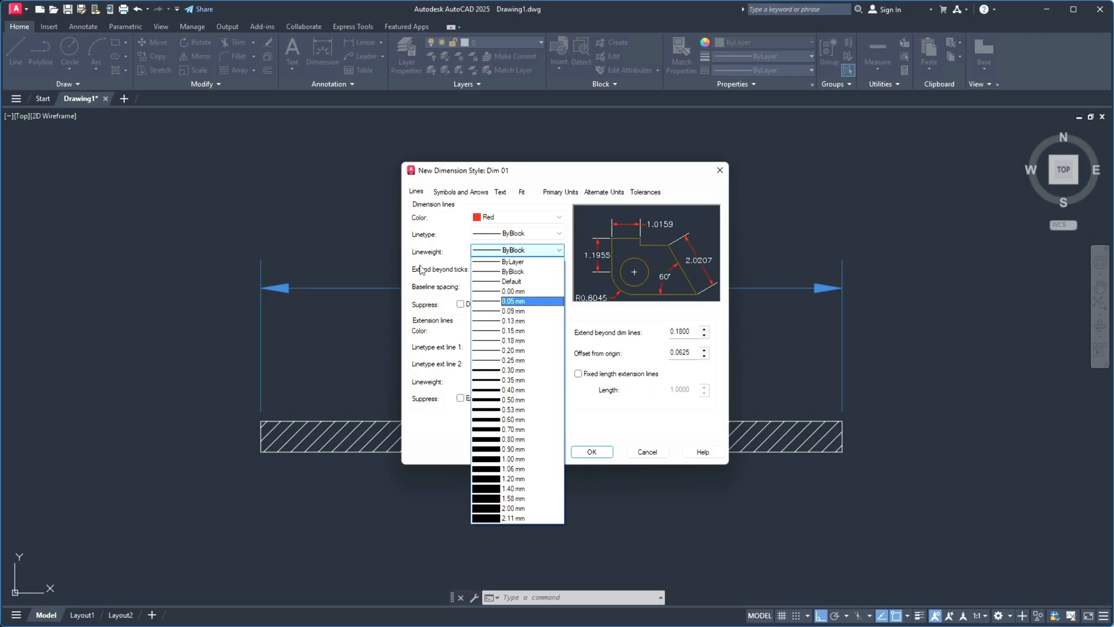
left_click(441, 254)
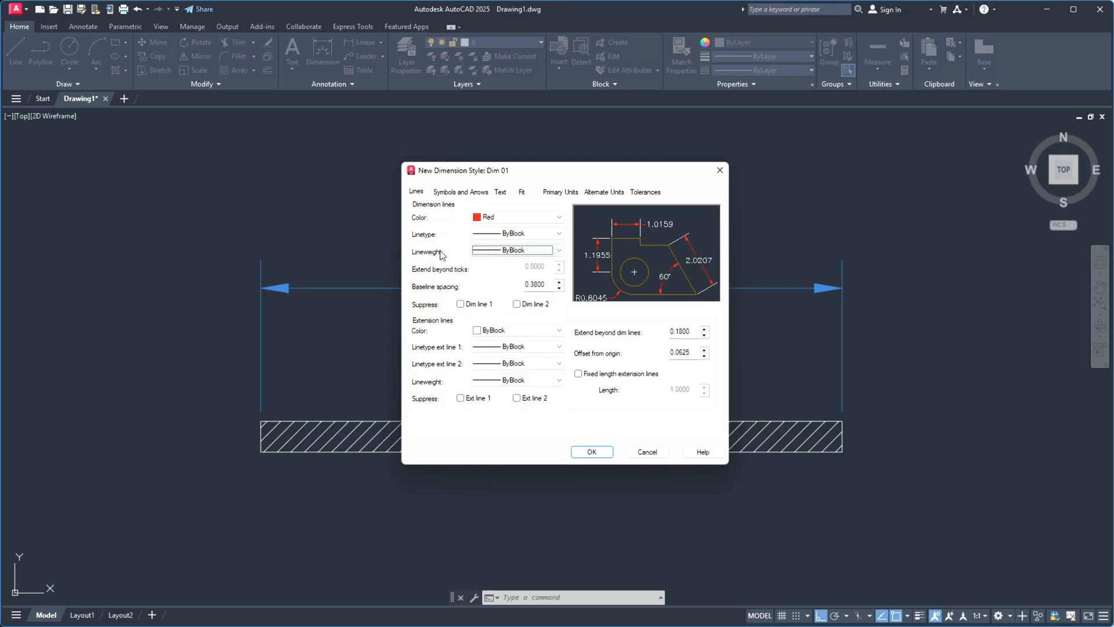
Step: Set the color, linetype and lineweight of the dimension lines to ByLayer
left_click(518, 219)
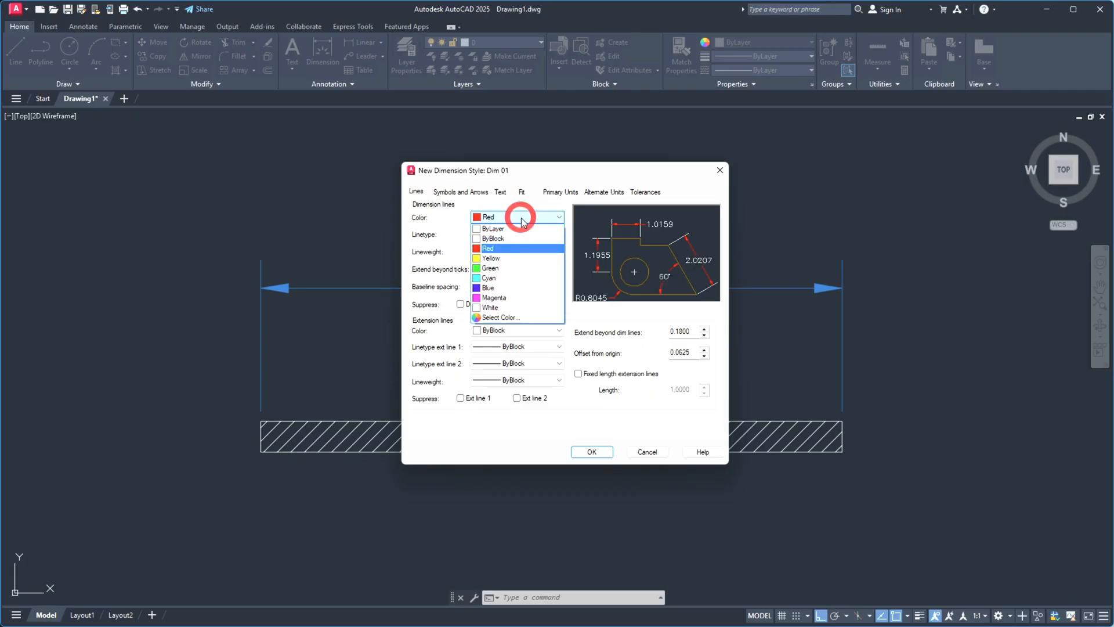
left_click(506, 230)
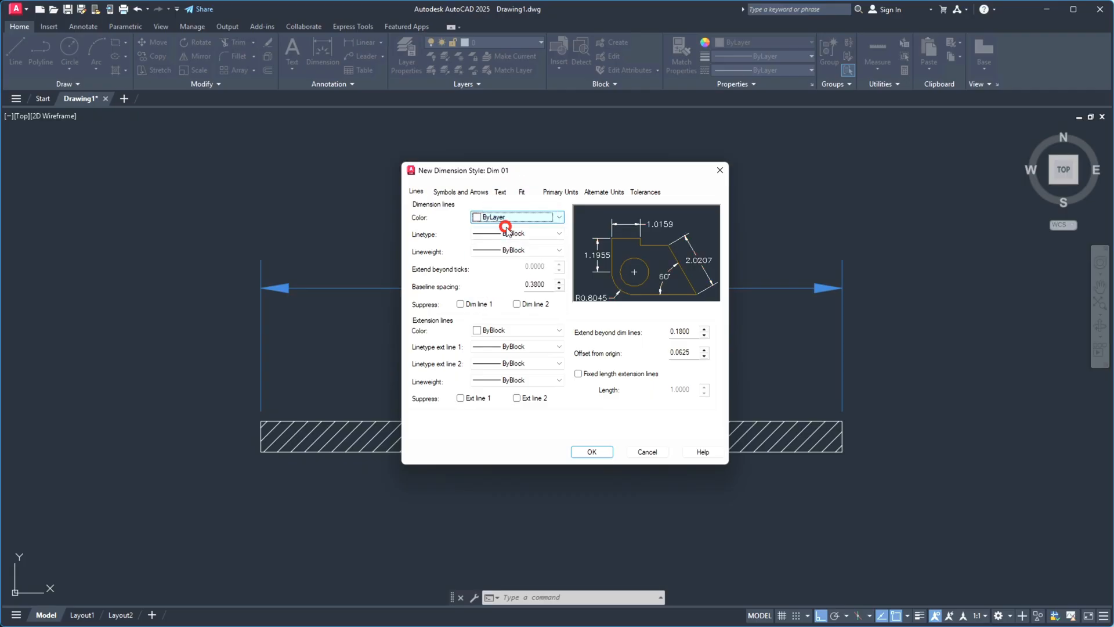
left_click(484, 234)
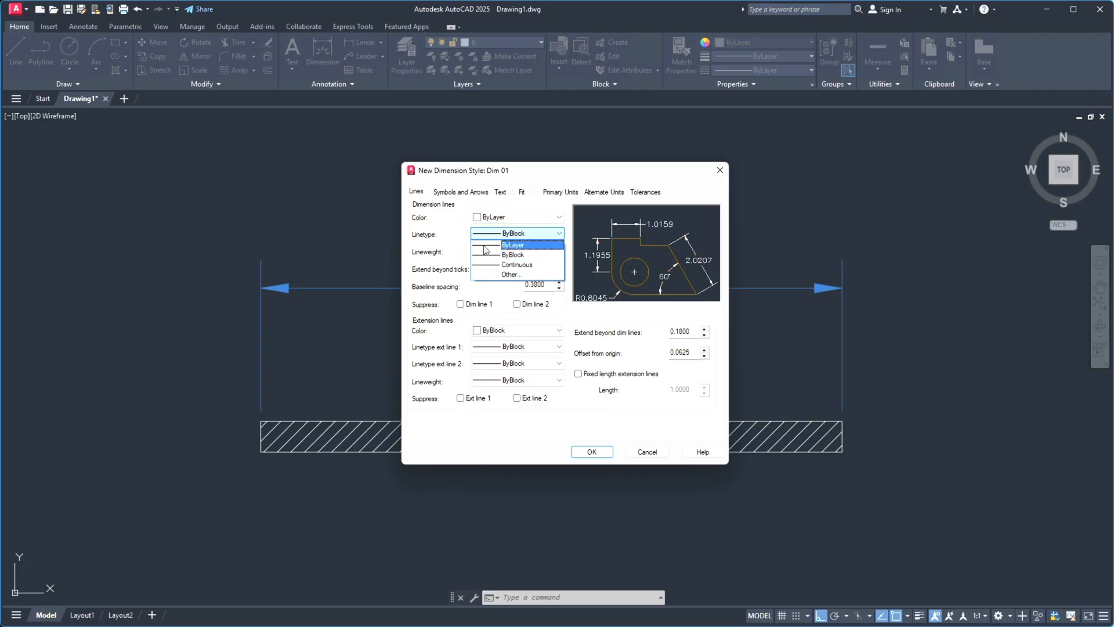
left_click(499, 253)
left_click(487, 251)
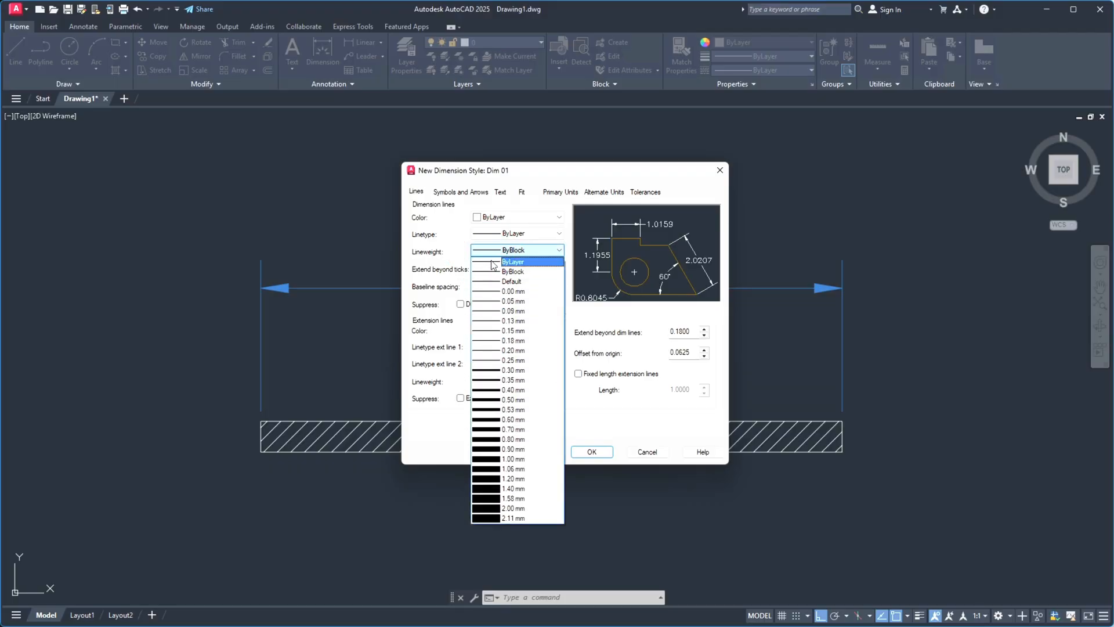
left_click(489, 259)
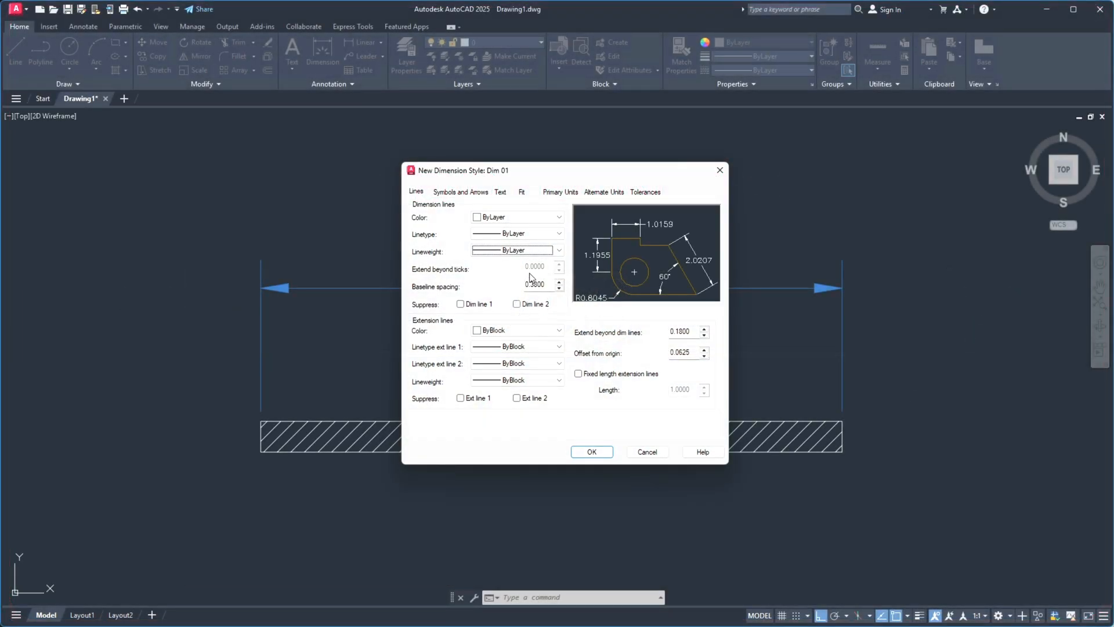
Step: Set the first, second and leader arrowheads of the Dim 01 style to Architectural tick
left_click(463, 194)
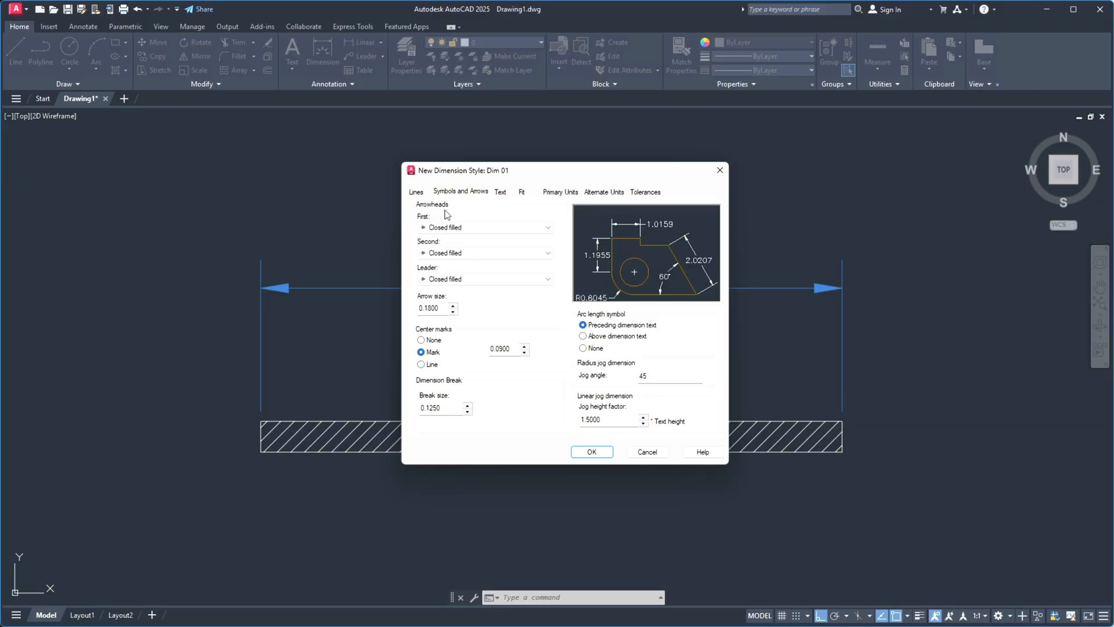
left_click(441, 228)
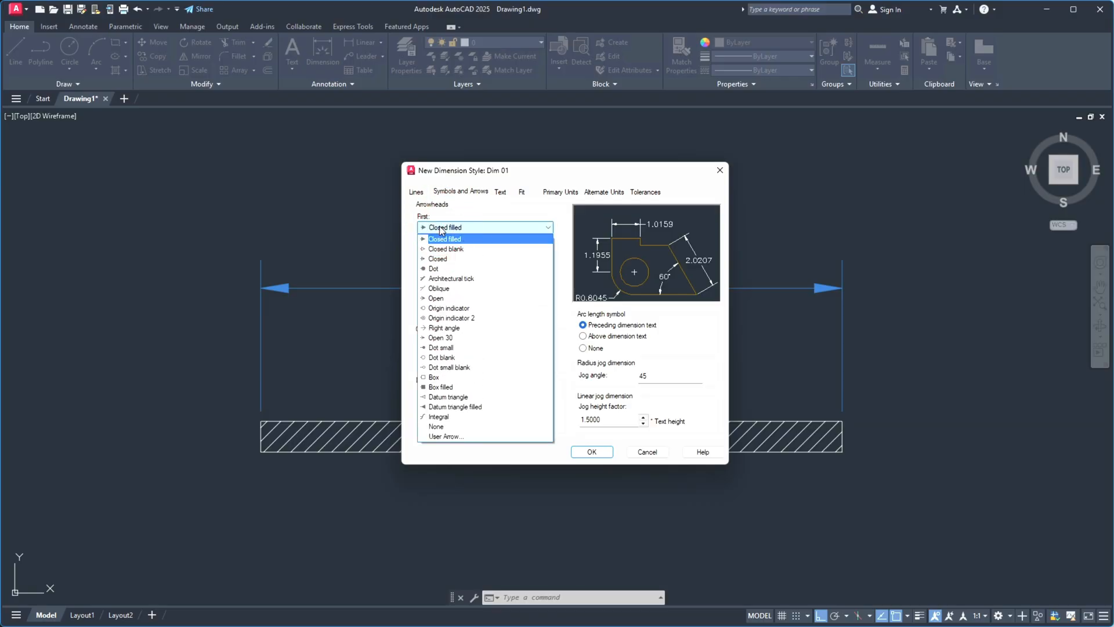
left_click(454, 280)
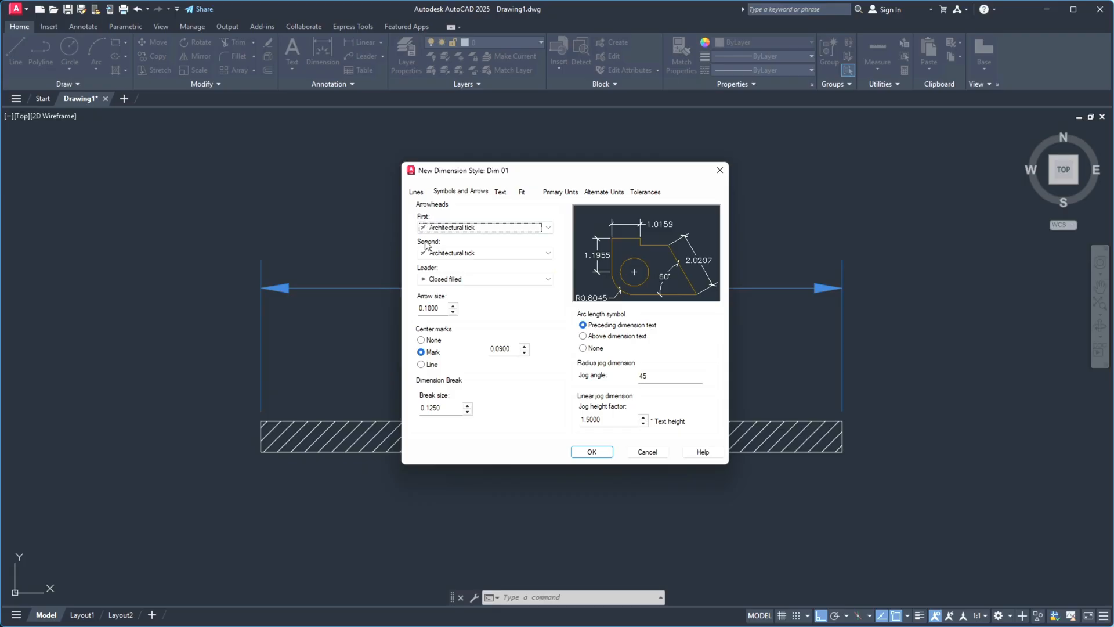
left_click(444, 279)
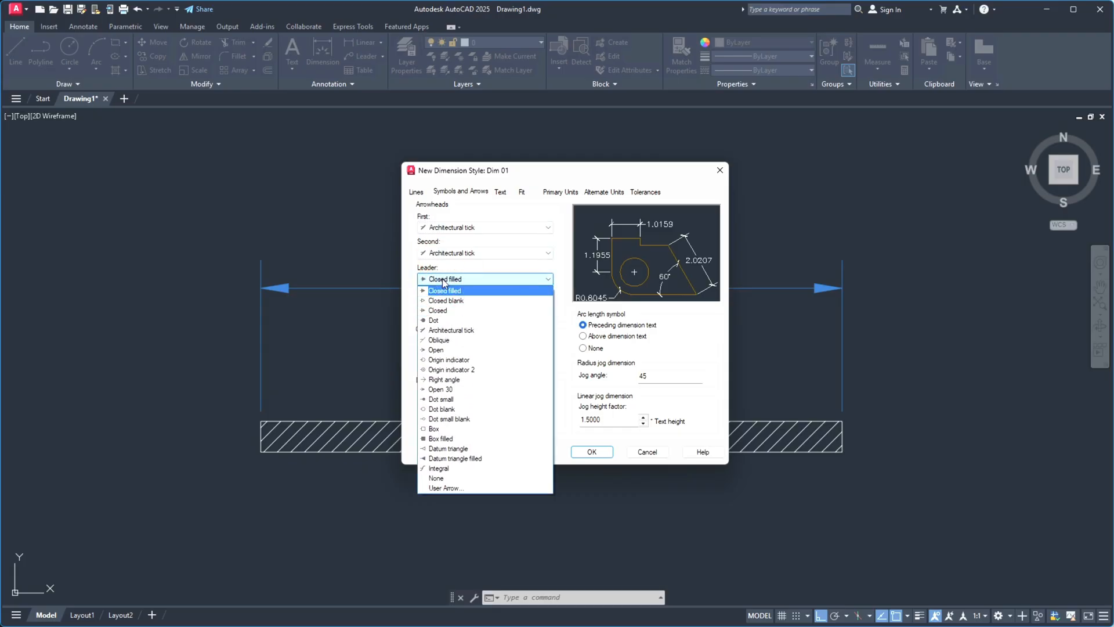
left_click(447, 329)
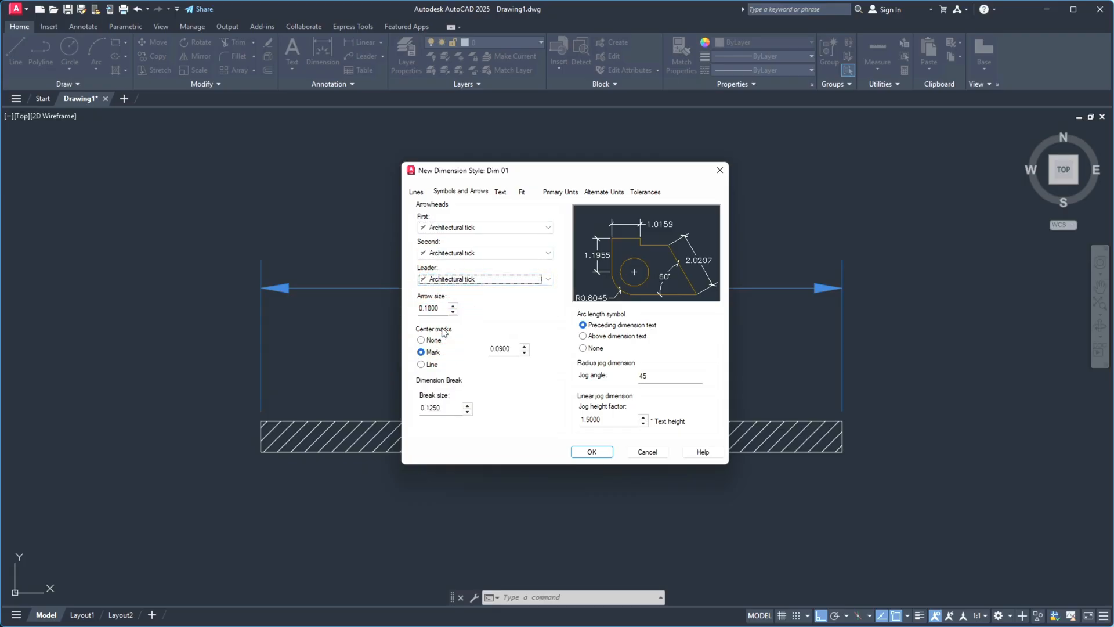
Step: Set the dimension lines to extend 0.2 beyond ticks and the extension lines to extend 0.2 beyond the dimension lines
left_click(420, 197)
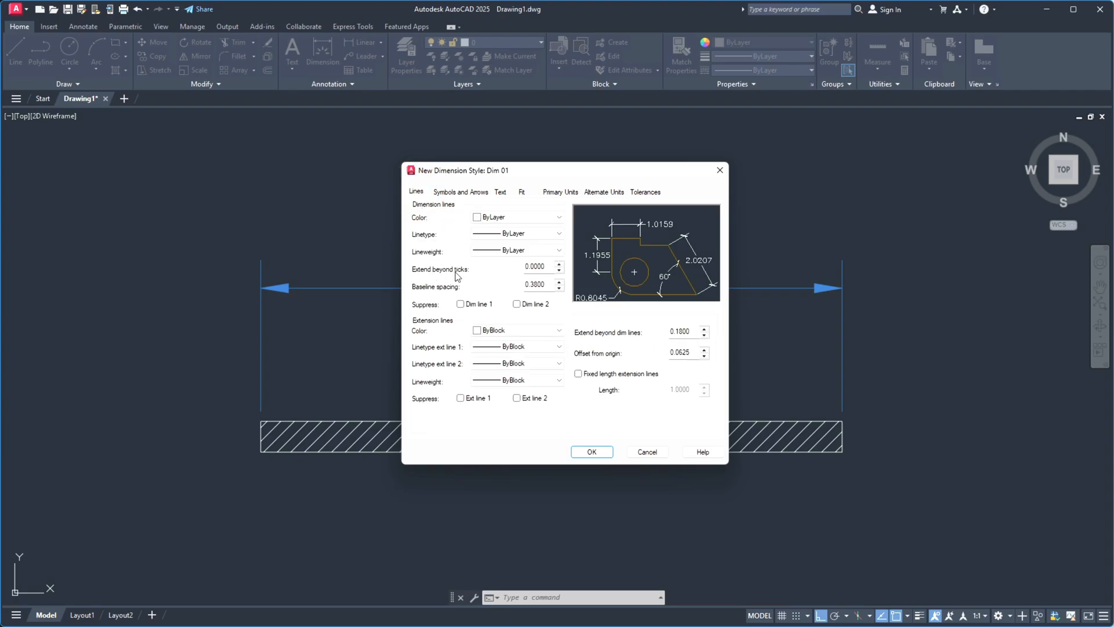
double_click(545, 266)
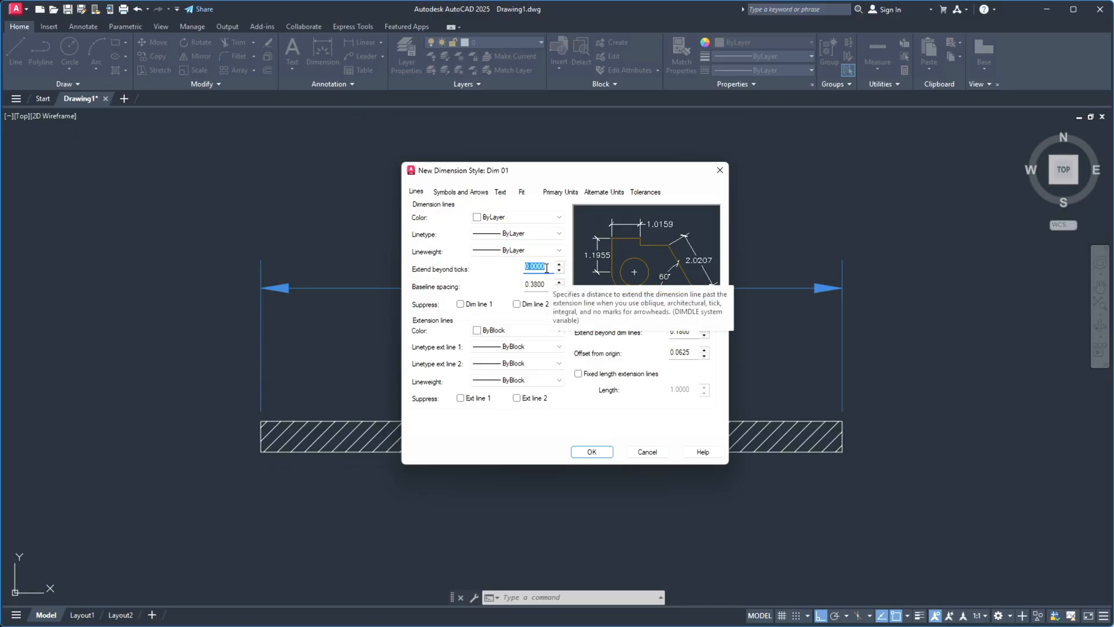
type("0.2")
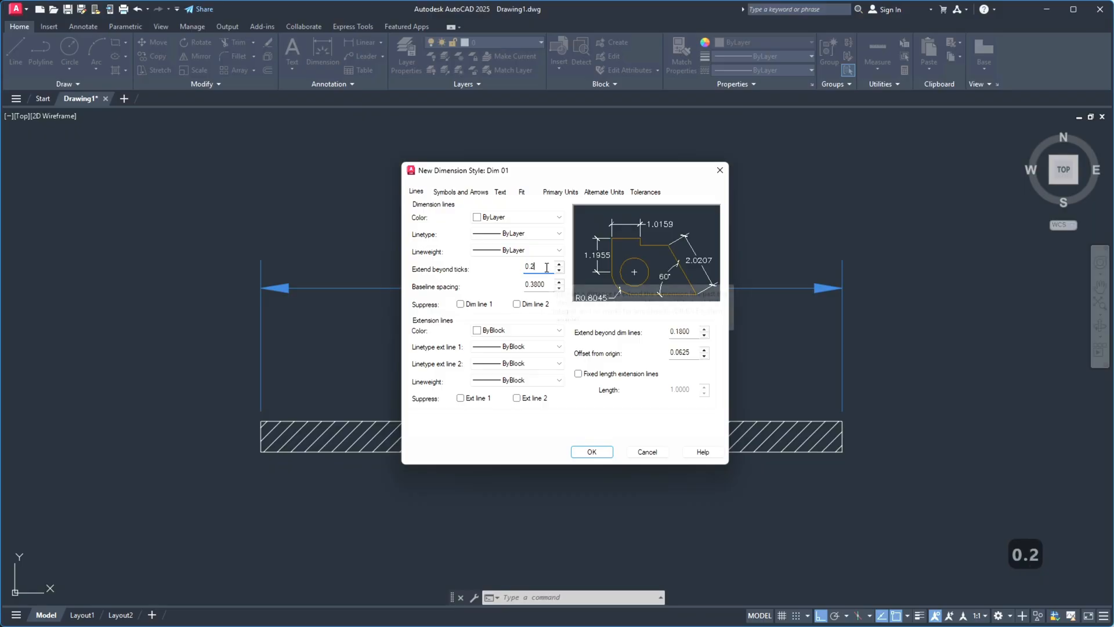
left_click(574, 332)
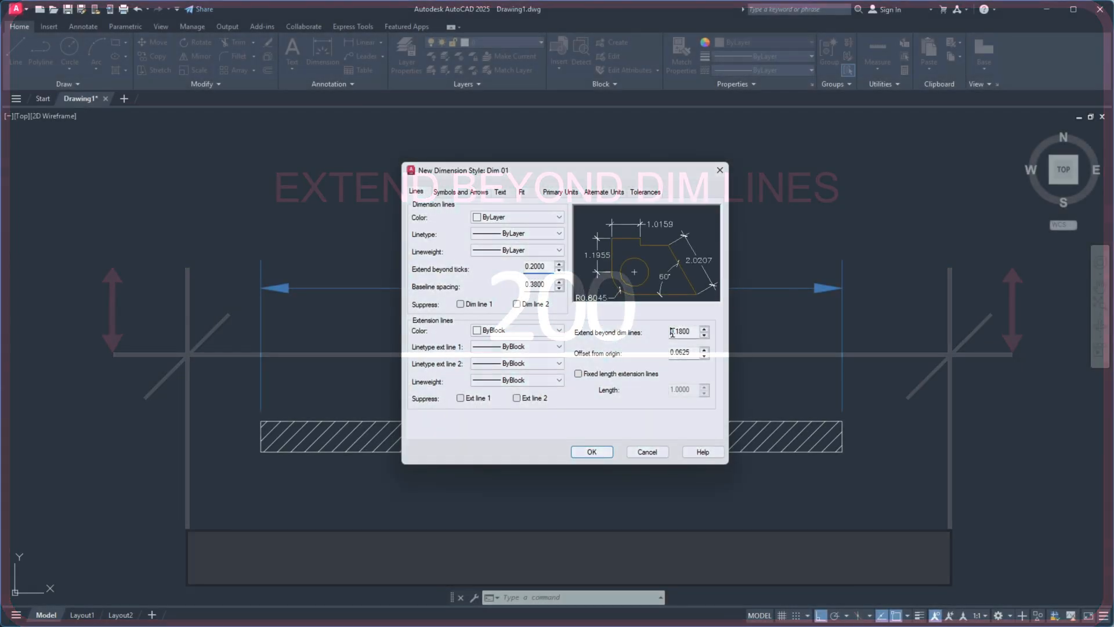
double_click(673, 331)
type("0.2")
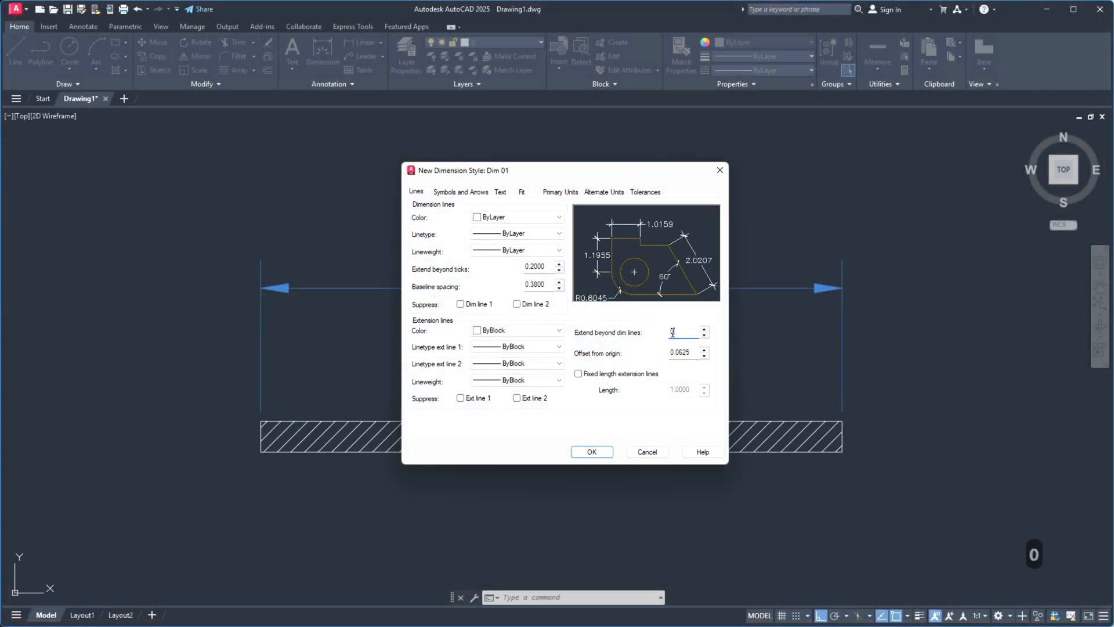
Step: Set the extension lines' offset from origin to 0.2 and enable fixed length extension lines with a length of 0.5
left_click(667, 353)
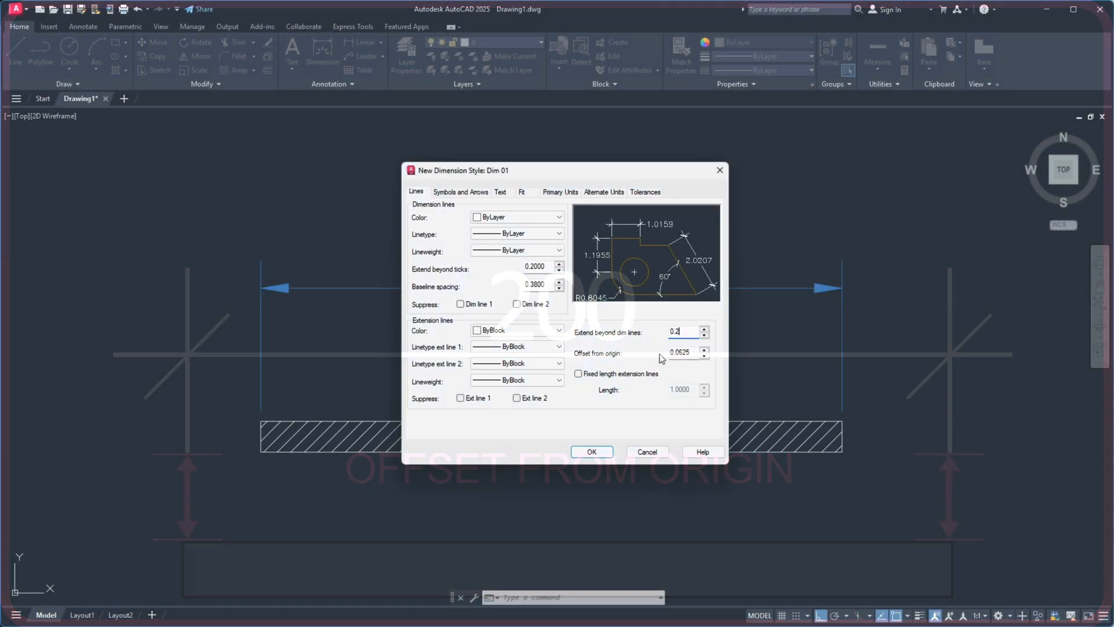
double_click(676, 352)
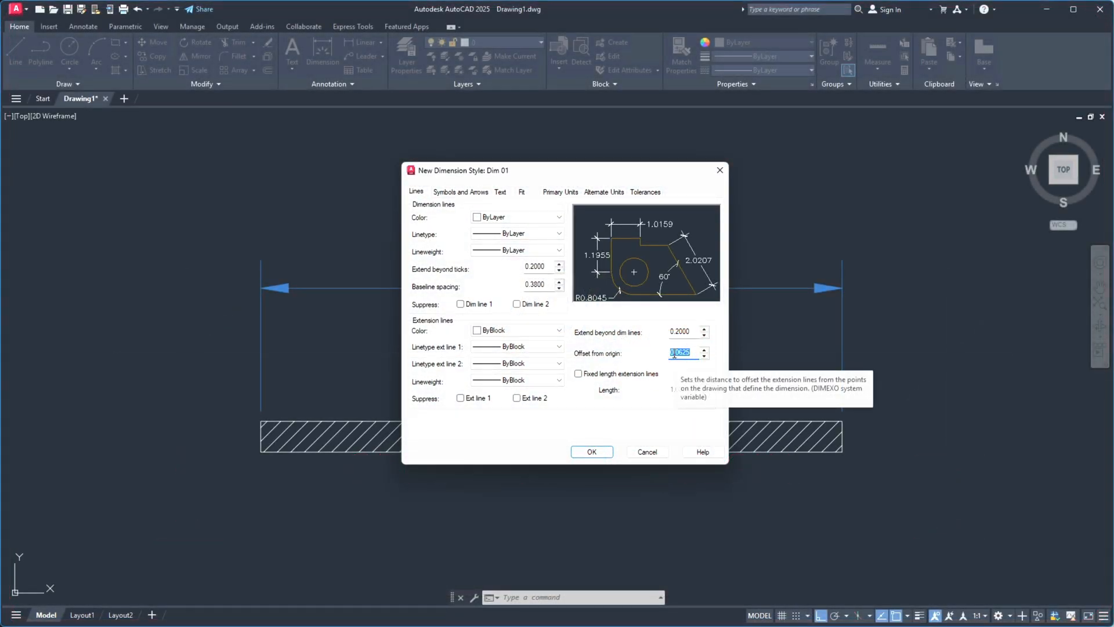
type("0.")
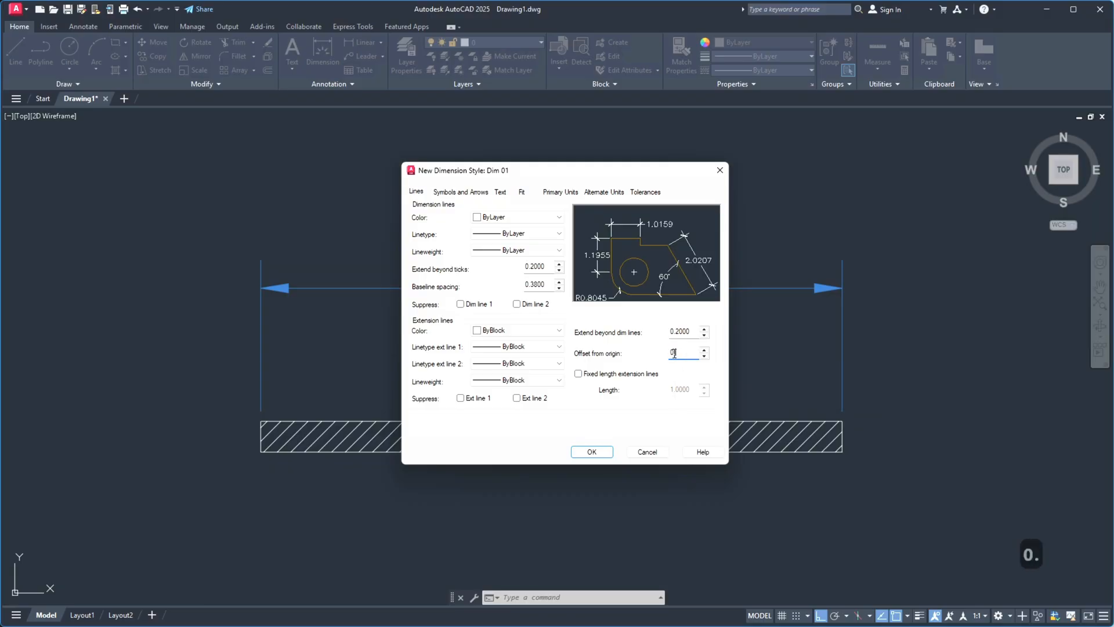
type("2")
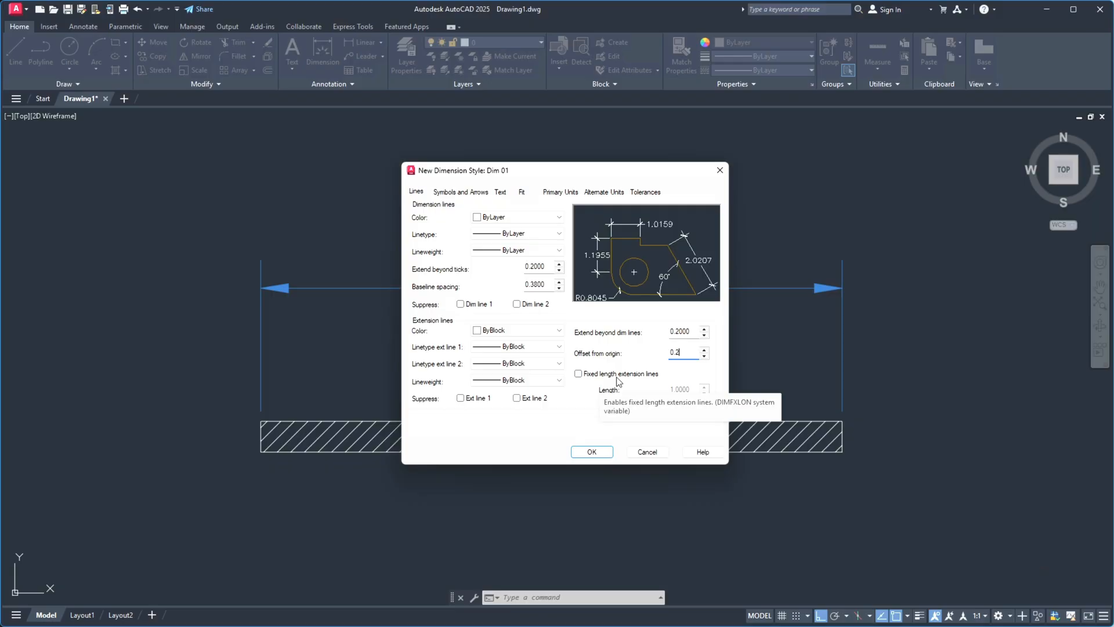
left_click(653, 382)
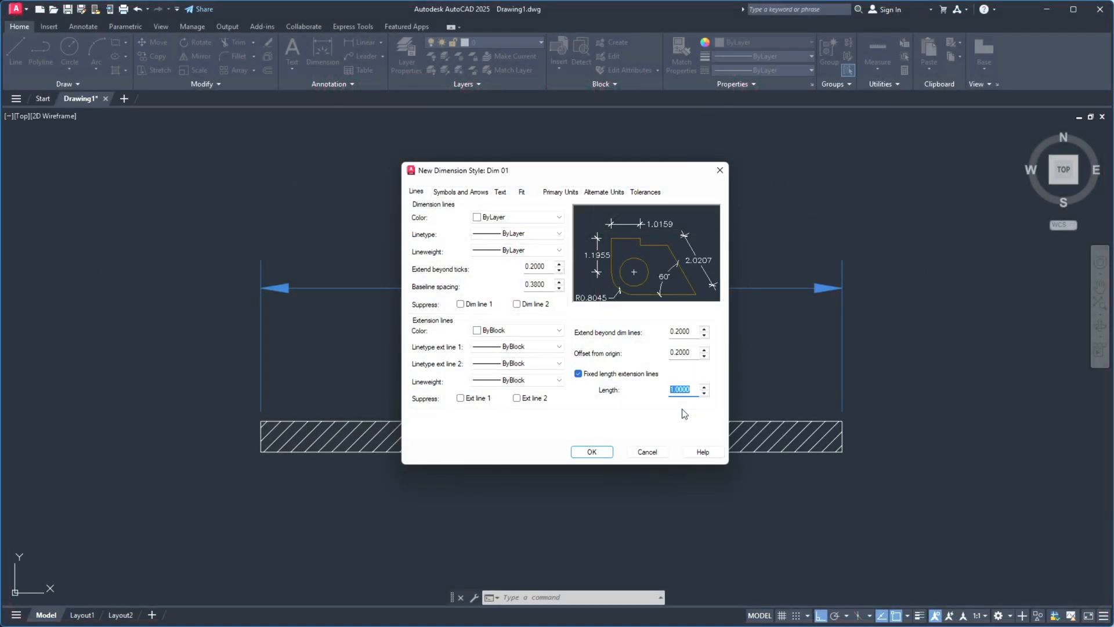
type("0.5")
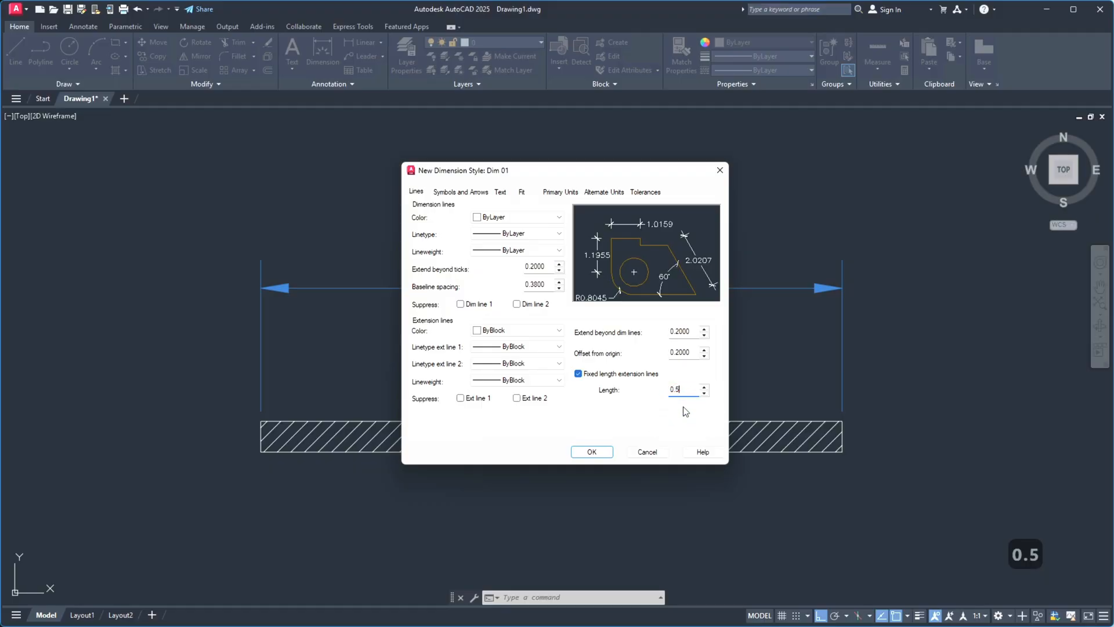
Step: Try Red as the extension line color, and turn suppression of extension lines 1 and 2 on and off again
left_click(494, 330)
left_click(495, 361)
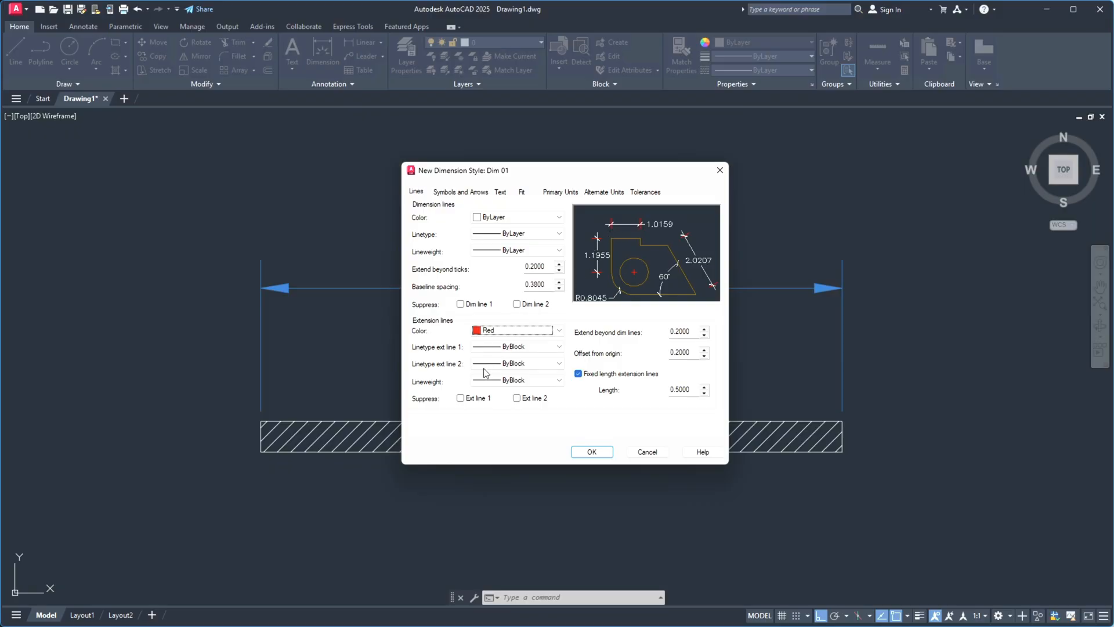
left_click(461, 398)
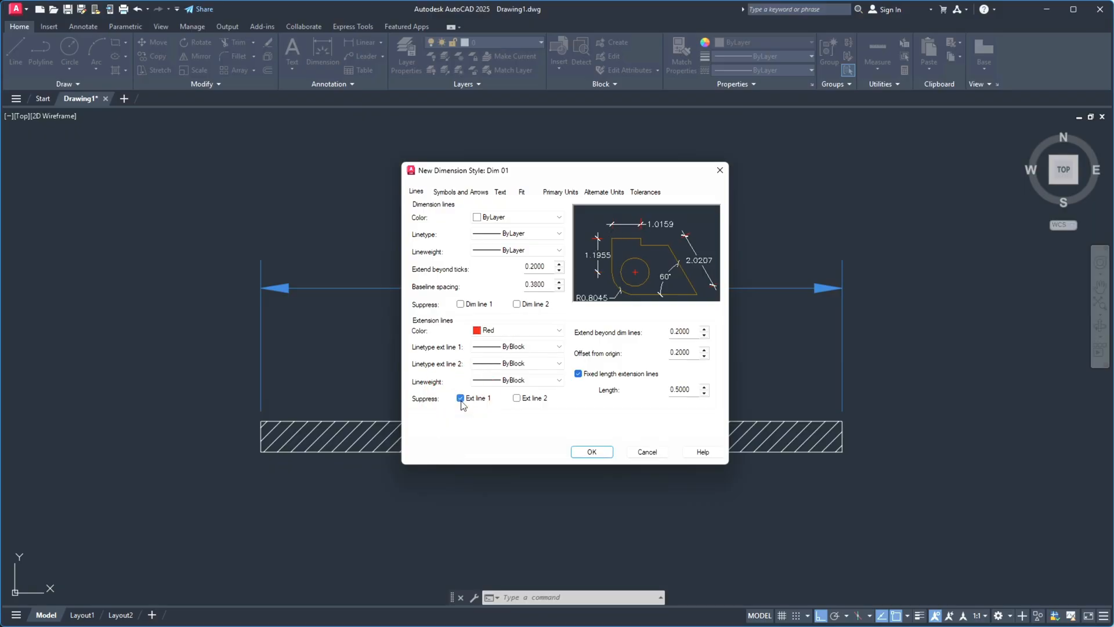
left_click(517, 398)
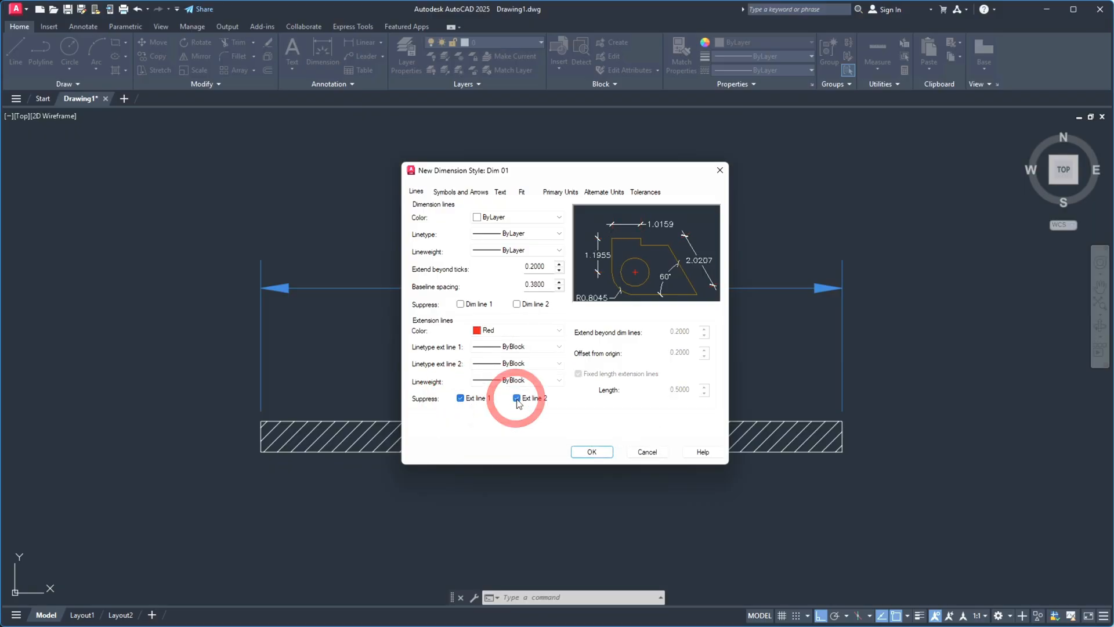
left_click(516, 398)
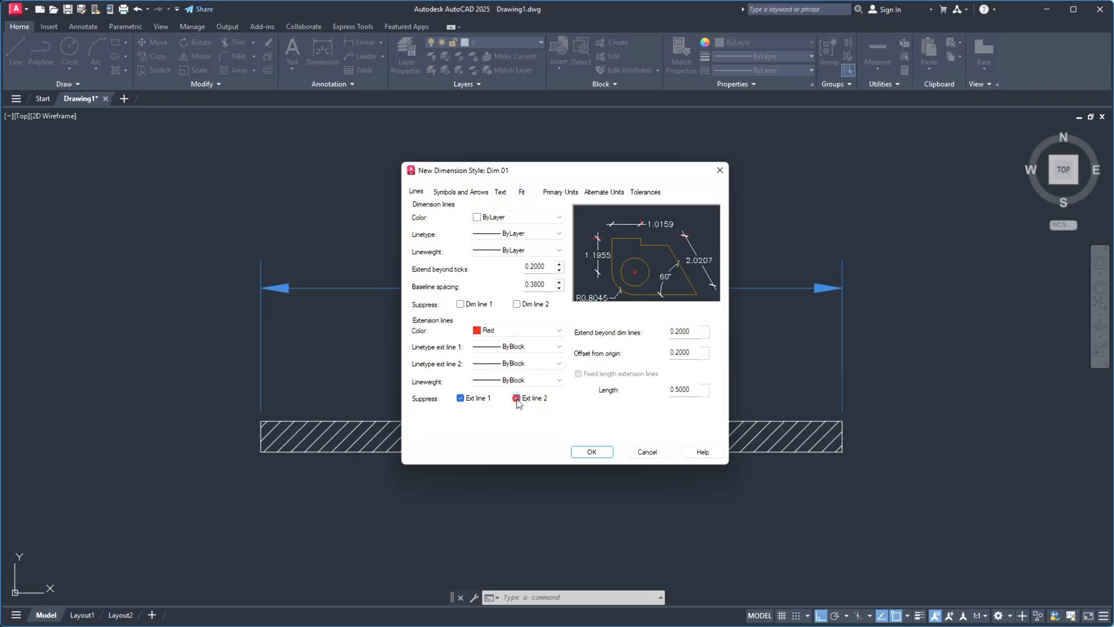
left_click(462, 398)
Step: Switch the extension line color to ByLayer and back to Red, and try Red for the dimension lines
left_click(505, 332)
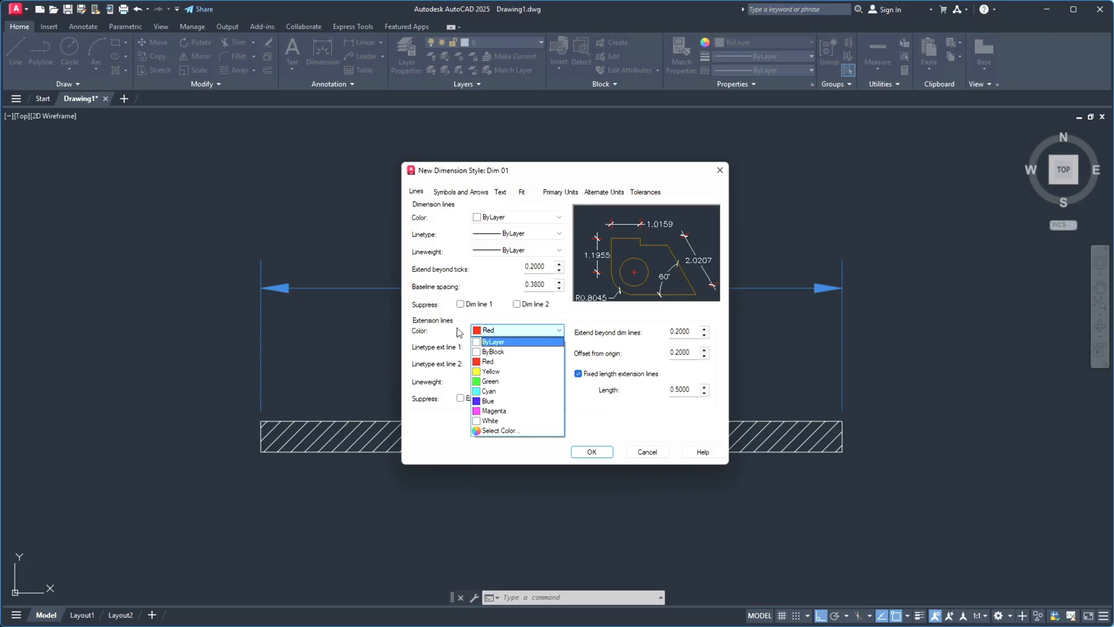
left_click(494, 343)
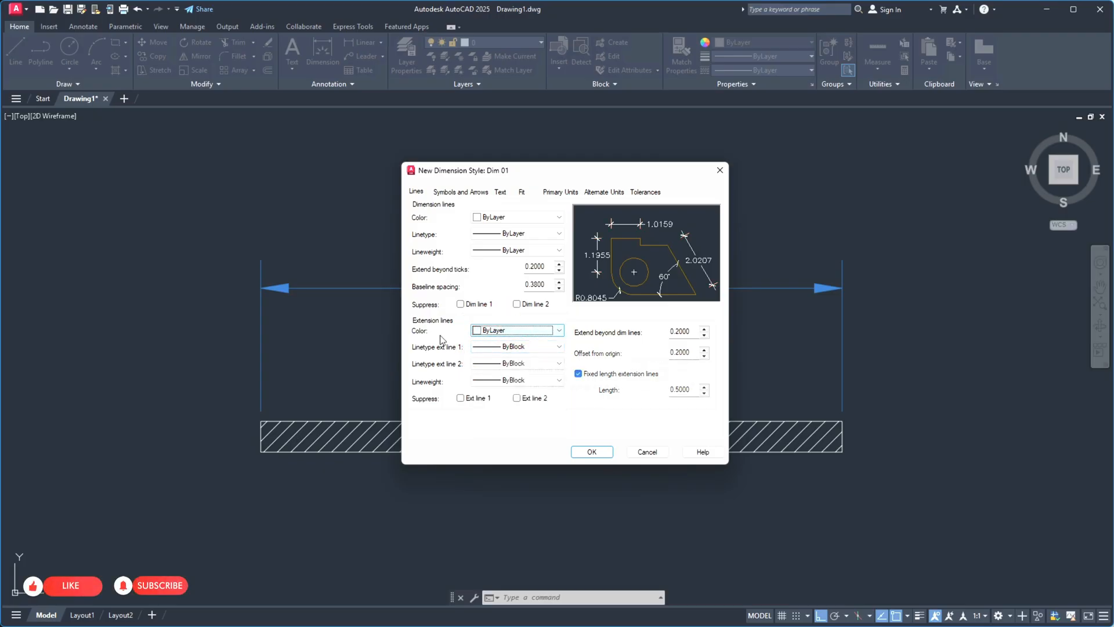
left_click(474, 333)
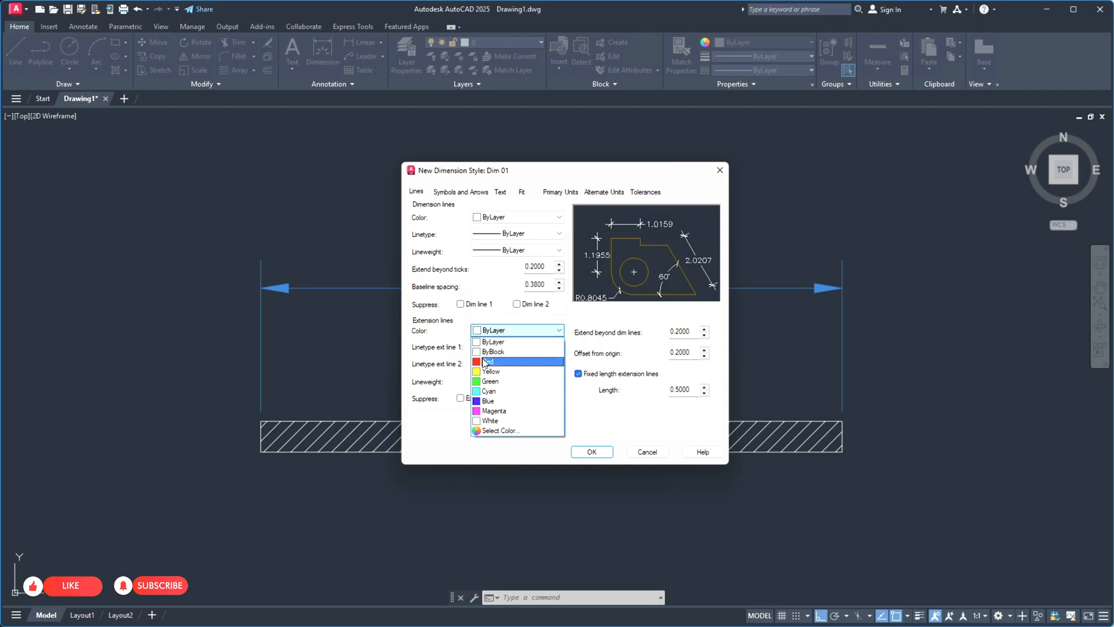
left_click(485, 359)
left_click(494, 217)
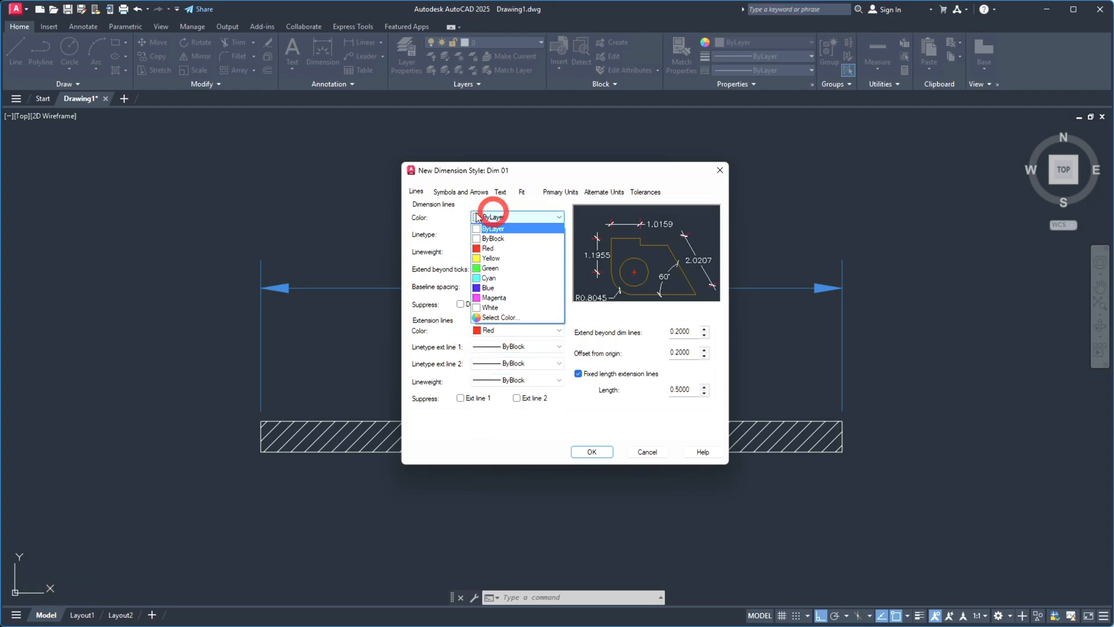
left_click(485, 243)
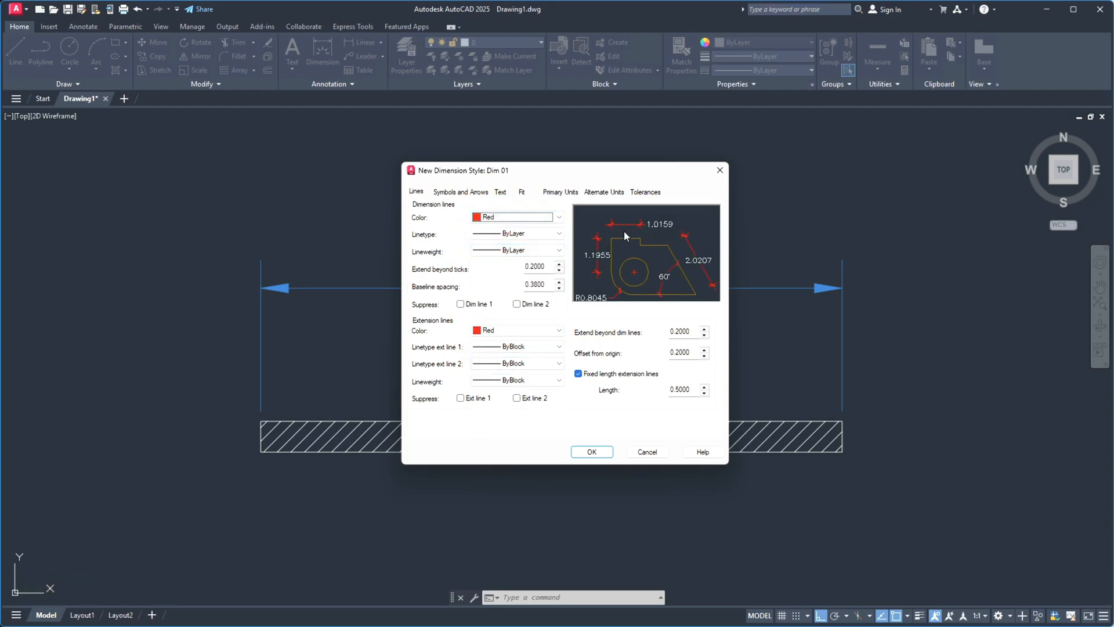
Step: Set the color of both the dimension lines and the extension lines to ByLayer
left_click(520, 220)
left_click(493, 227)
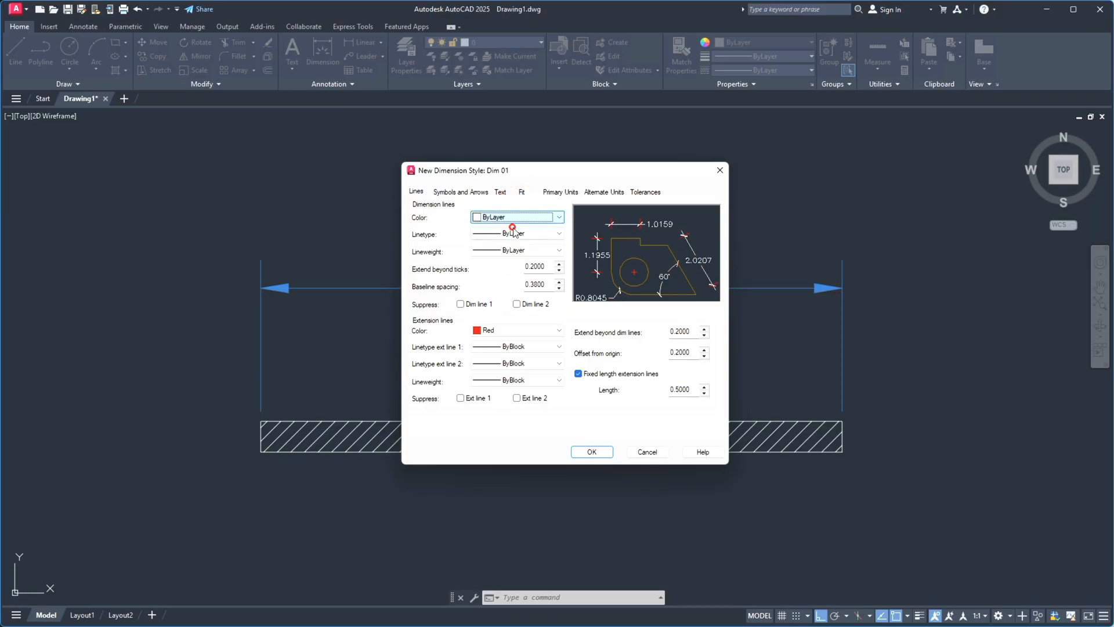
left_click(493, 330)
left_click(491, 342)
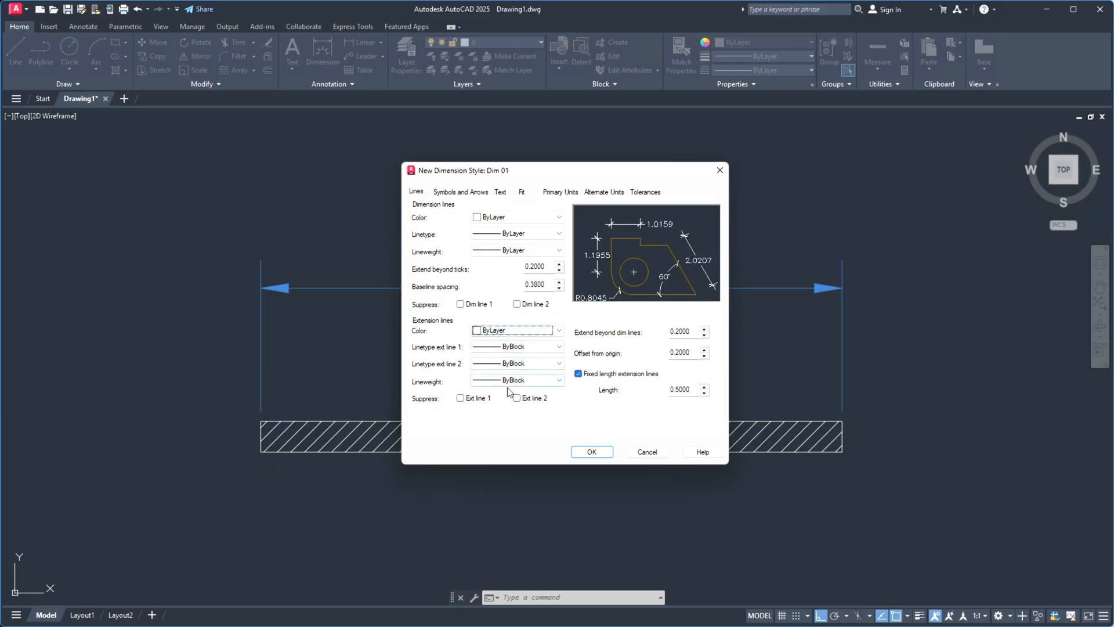
Step: Keep Architectural tick as the first arrowhead and set the arrow size to 0.12
left_click(464, 194)
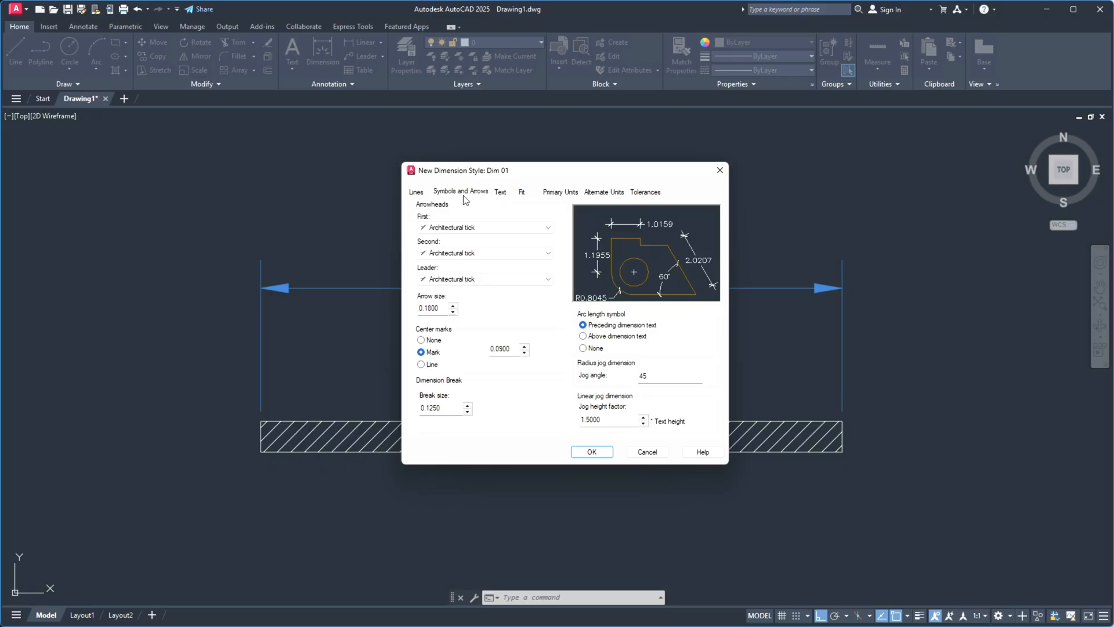
left_click(467, 233)
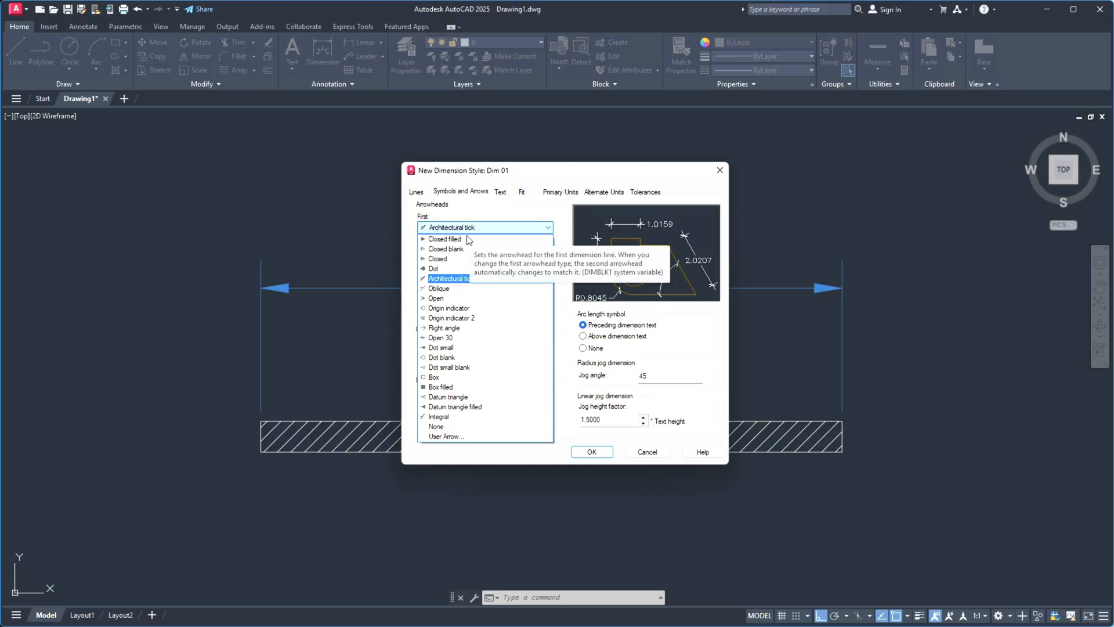
left_click(453, 279)
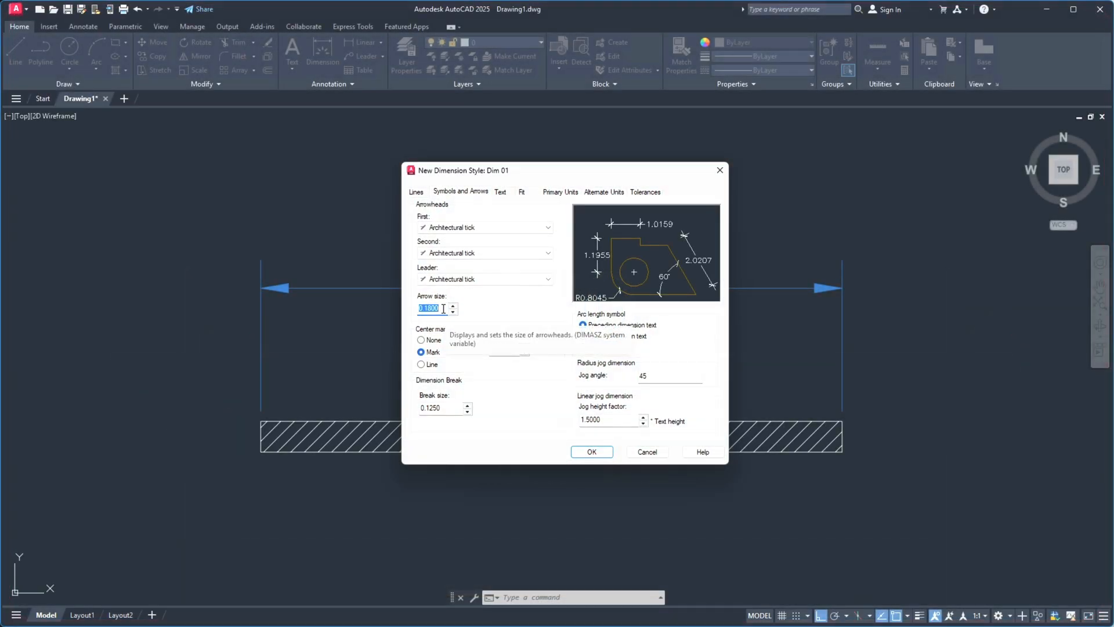
type("0.12")
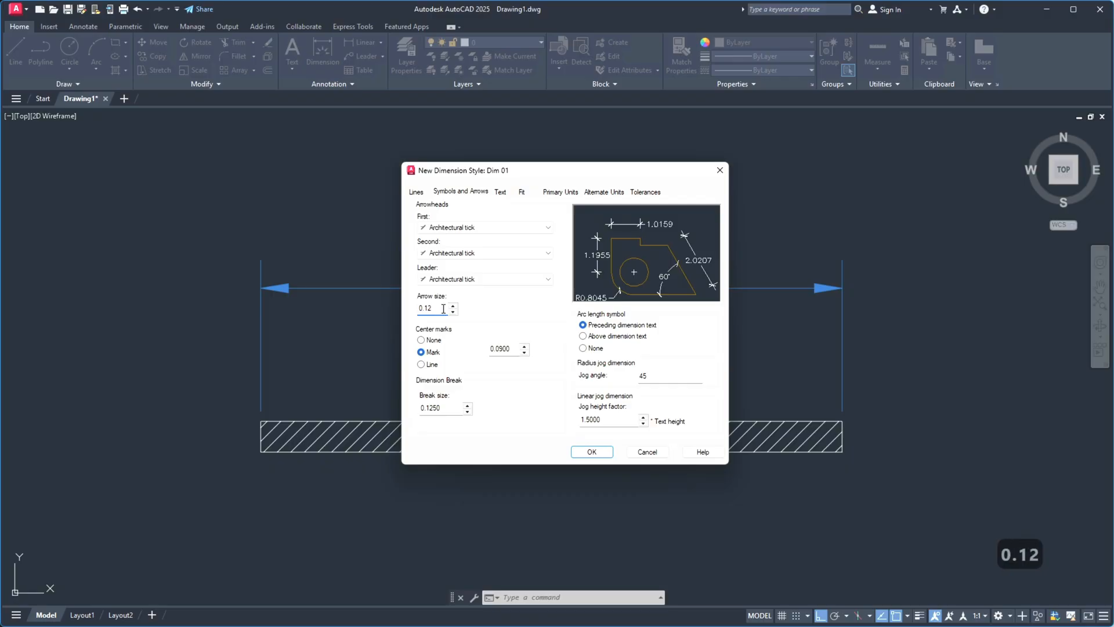
key("Return")
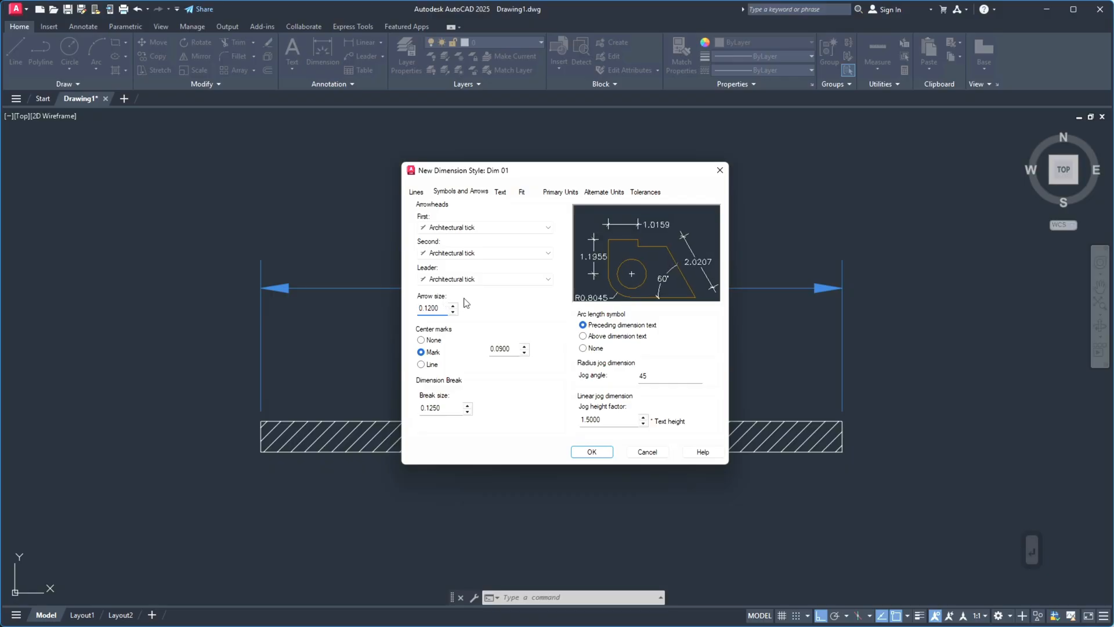
Step: Keep Standard as the dimension text style, change its font to Arial, and apply the change
left_click(500, 192)
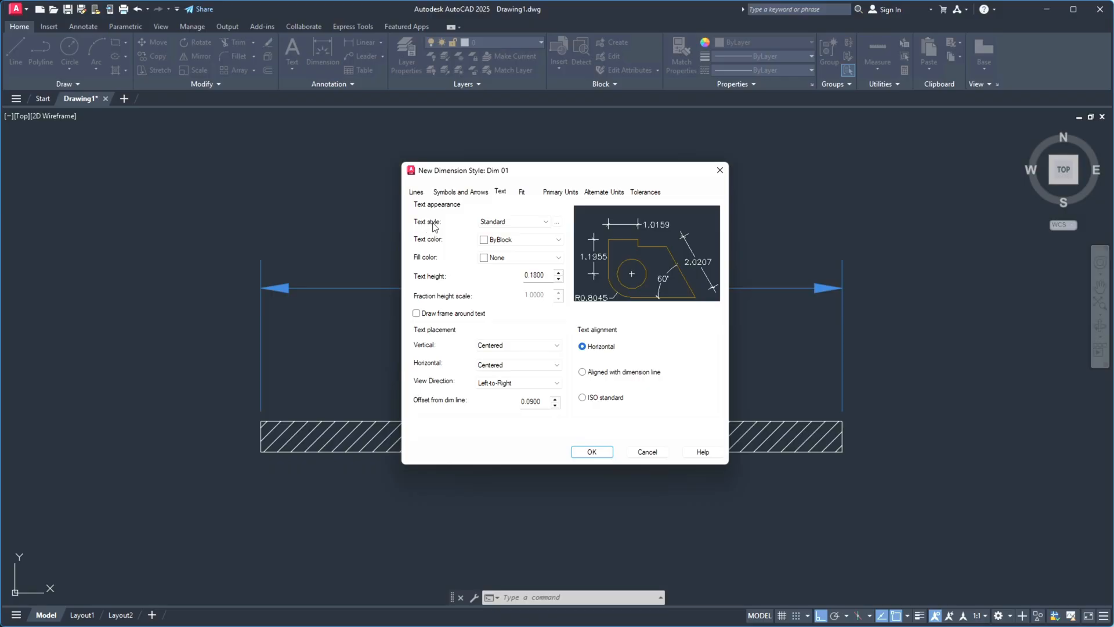
left_click(499, 222)
left_click(498, 228)
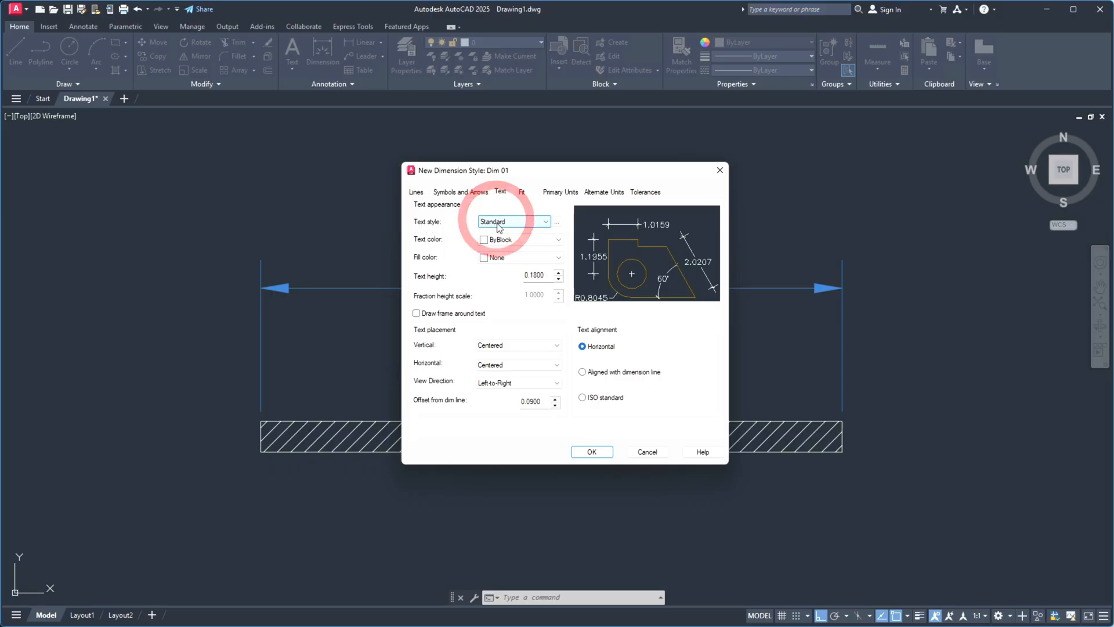
left_click(557, 222)
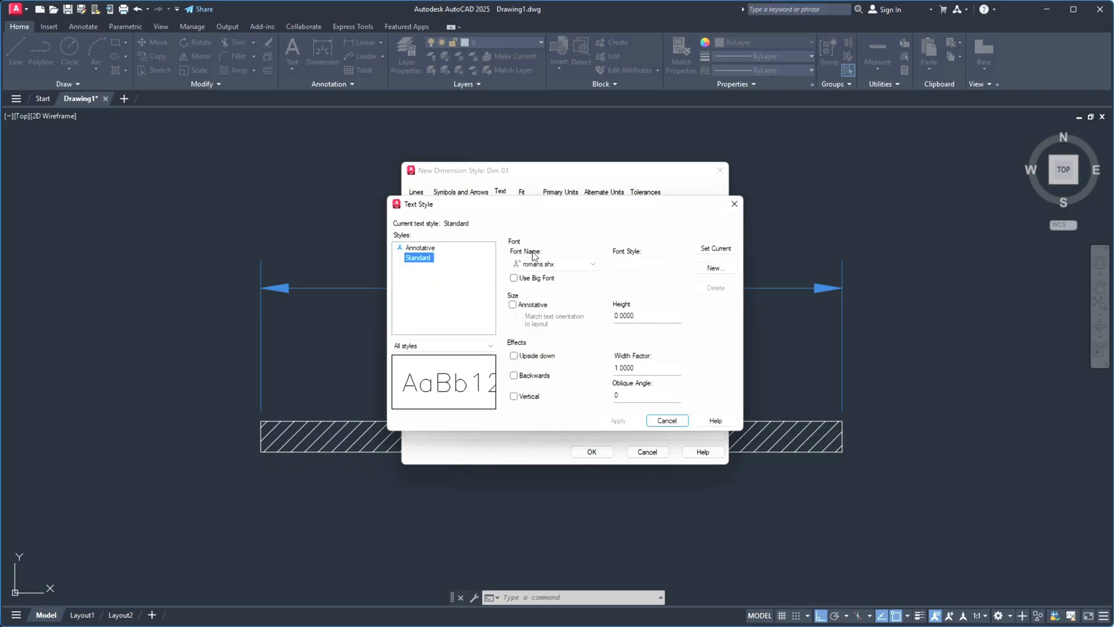
left_click(554, 265)
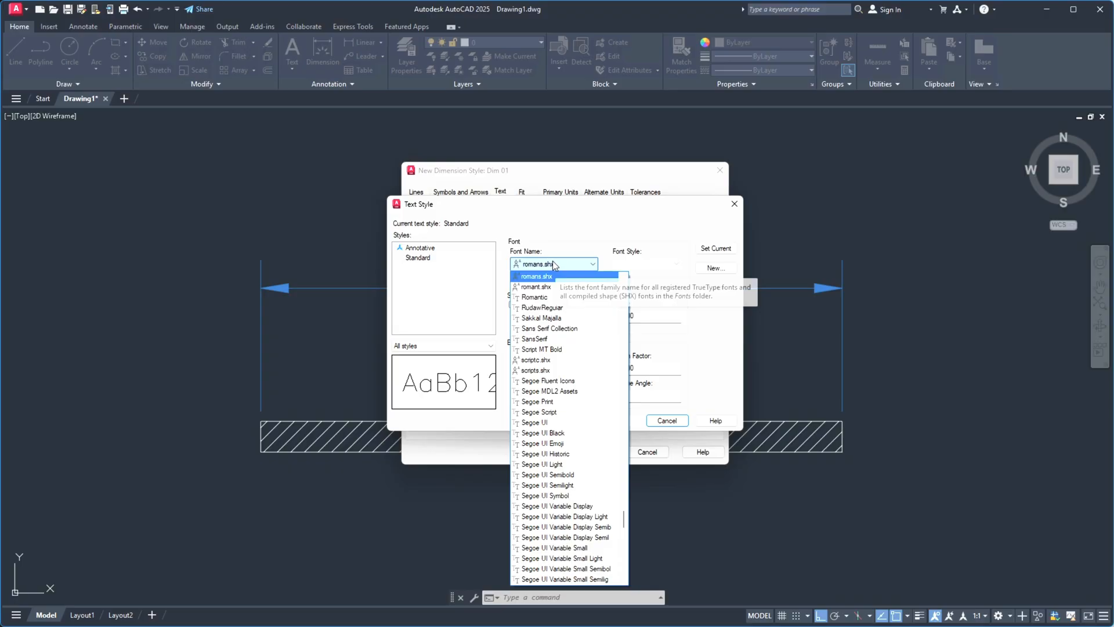
left_click_drag(625, 511, 604, 303)
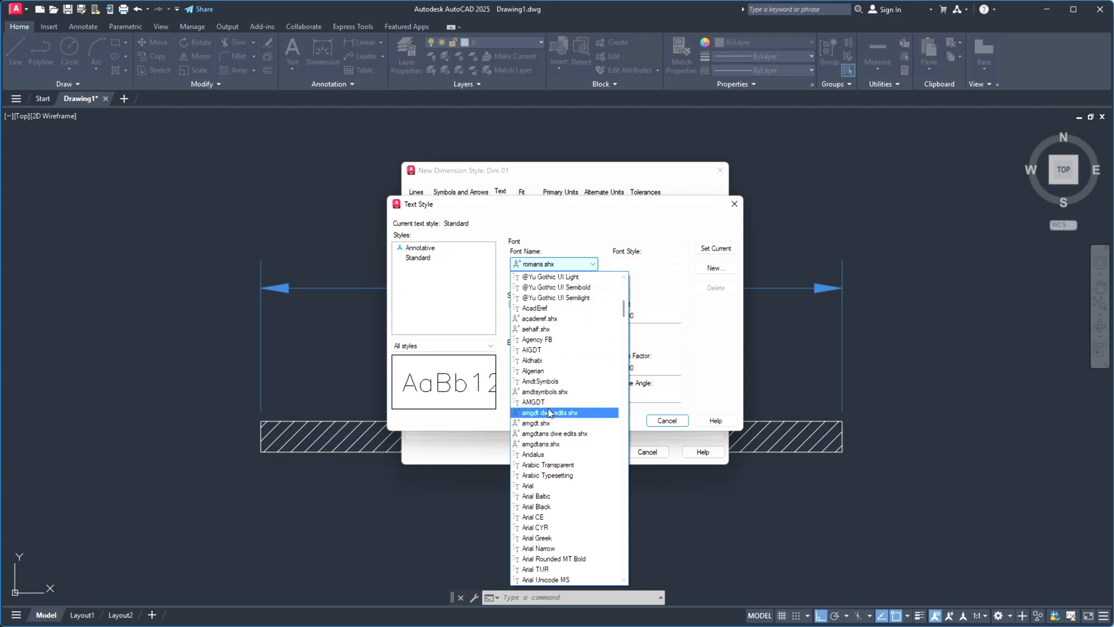
left_click(534, 485)
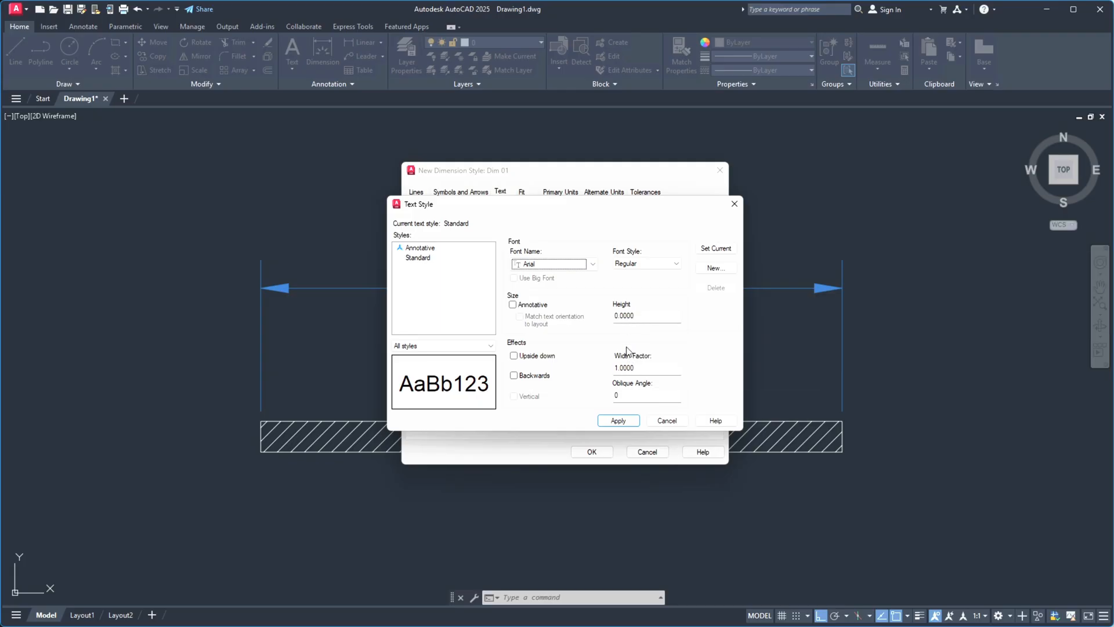
left_click(618, 421)
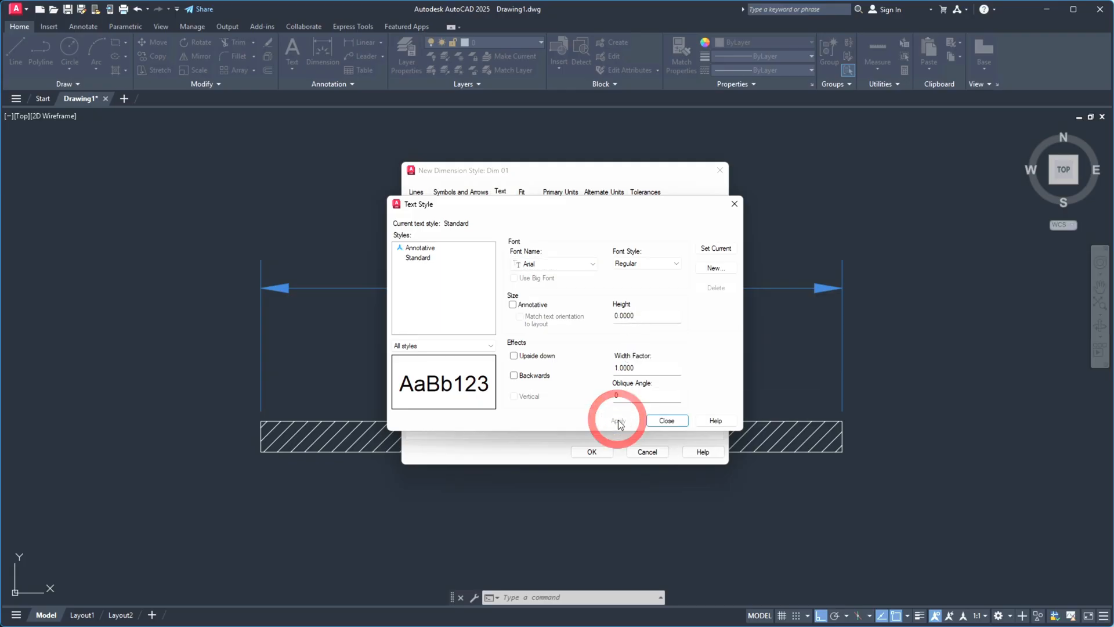
left_click(666, 420)
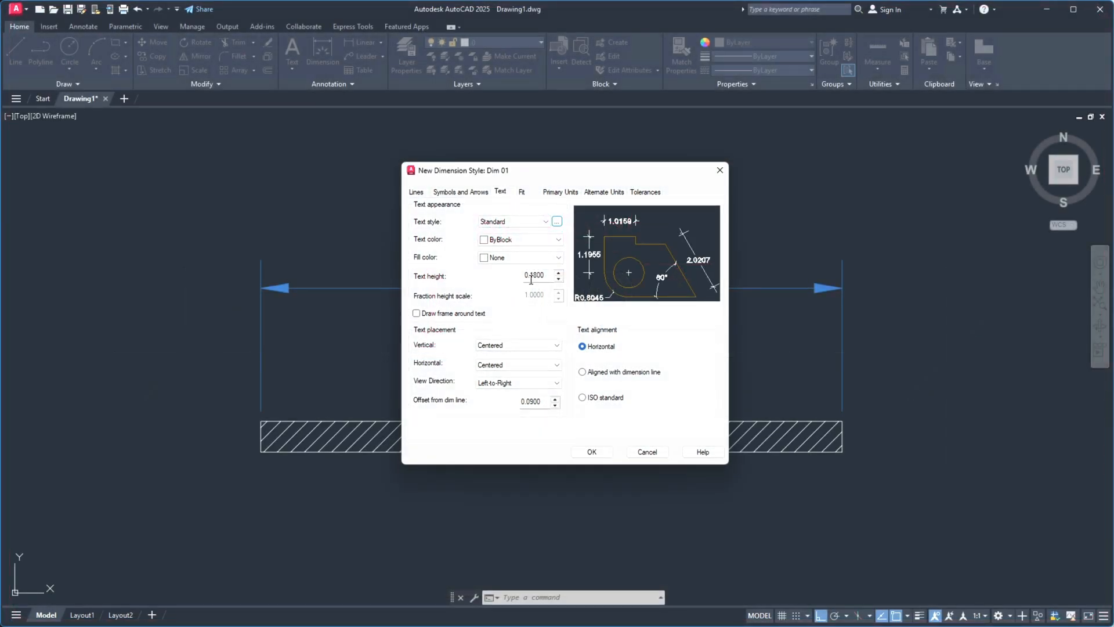
Step: Set the dimension text height to 0.22
double_click(531, 280)
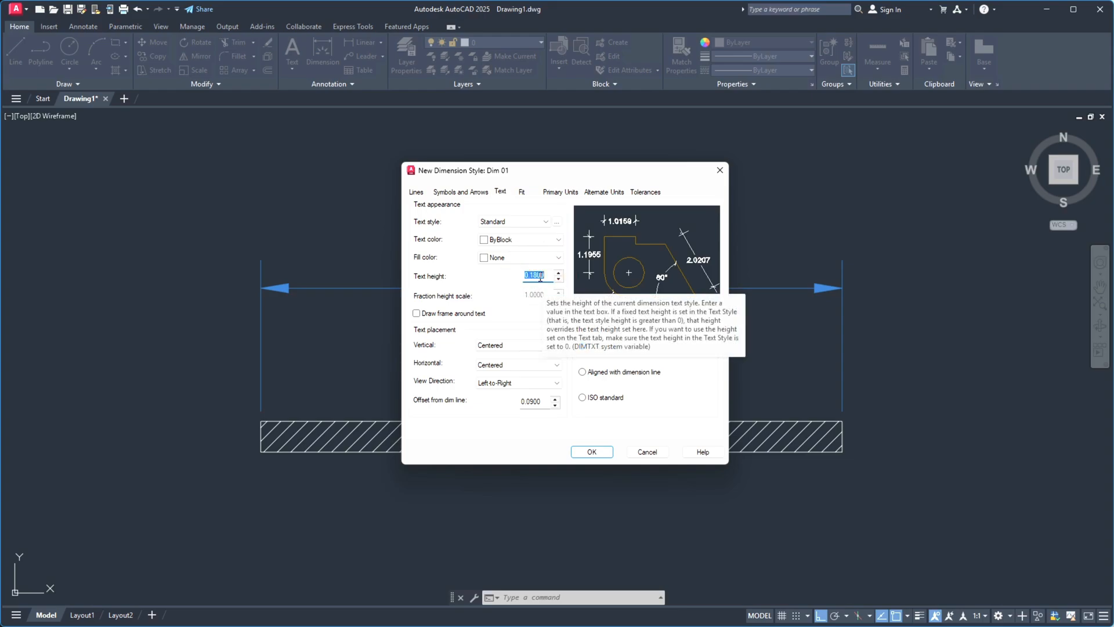
type("0.22")
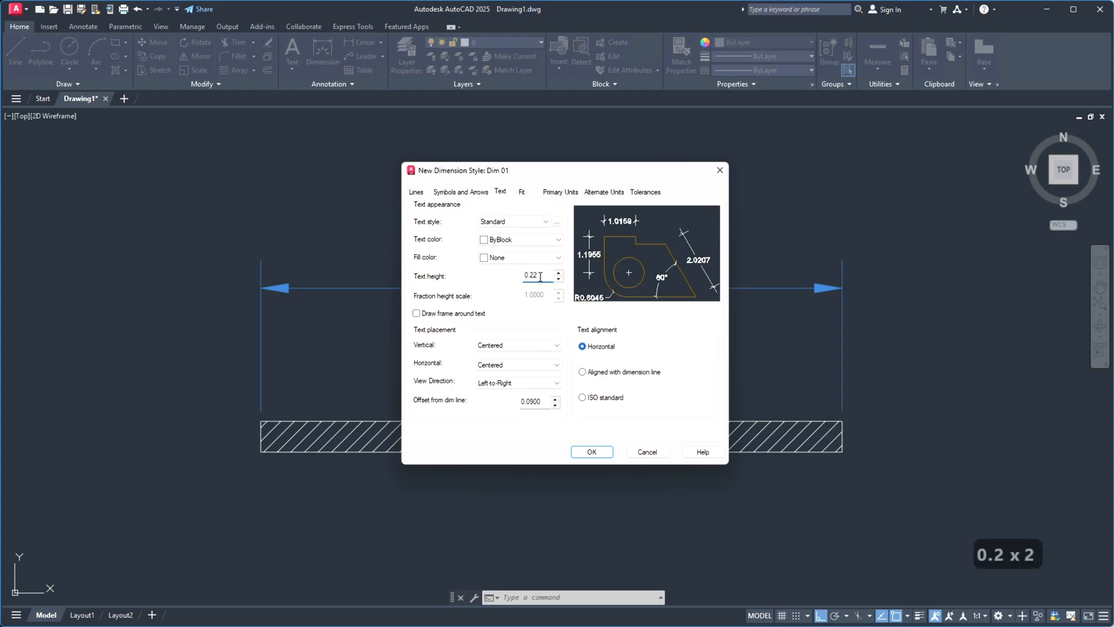
key("Return")
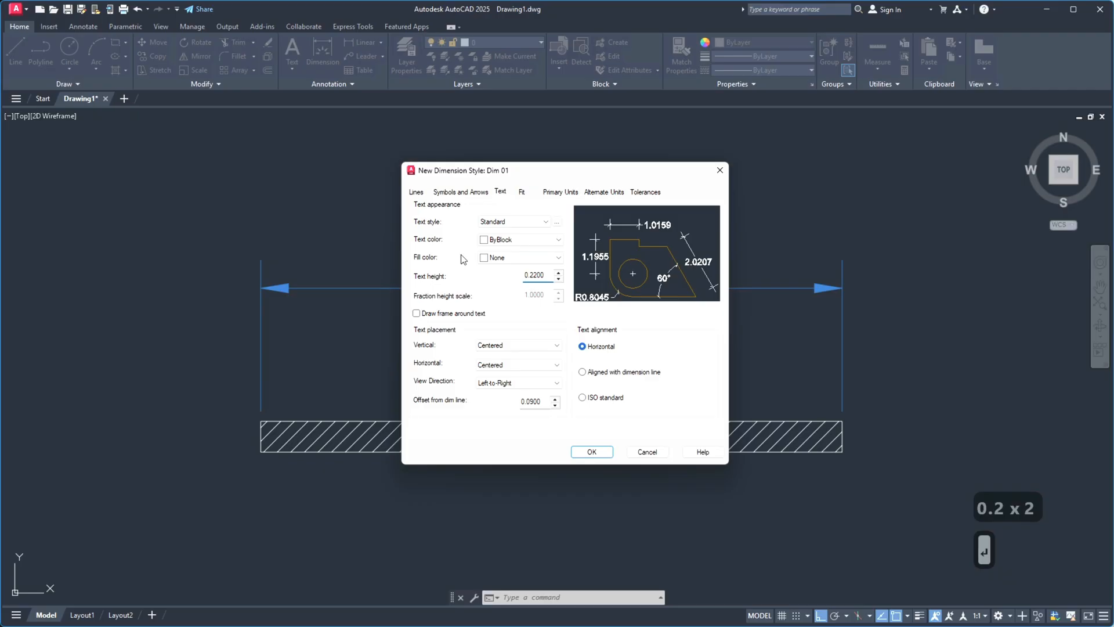
Step: Try Red for the dimension text, set its color to ByLayer, and align the text with the dimension line
left_click(493, 239)
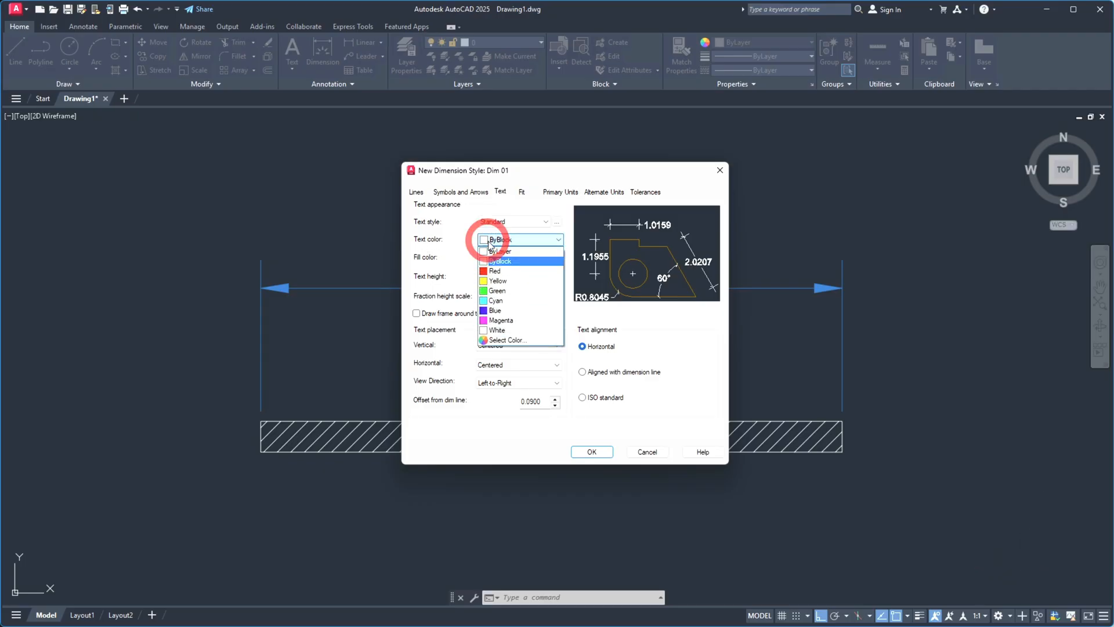
left_click(500, 272)
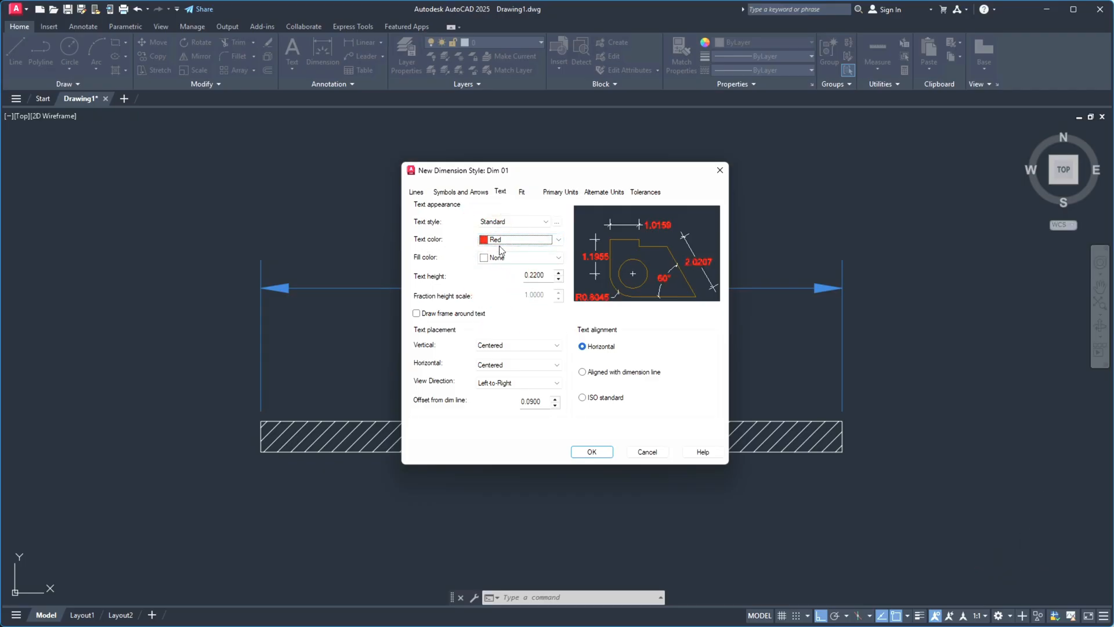
left_click(499, 240)
left_click(500, 253)
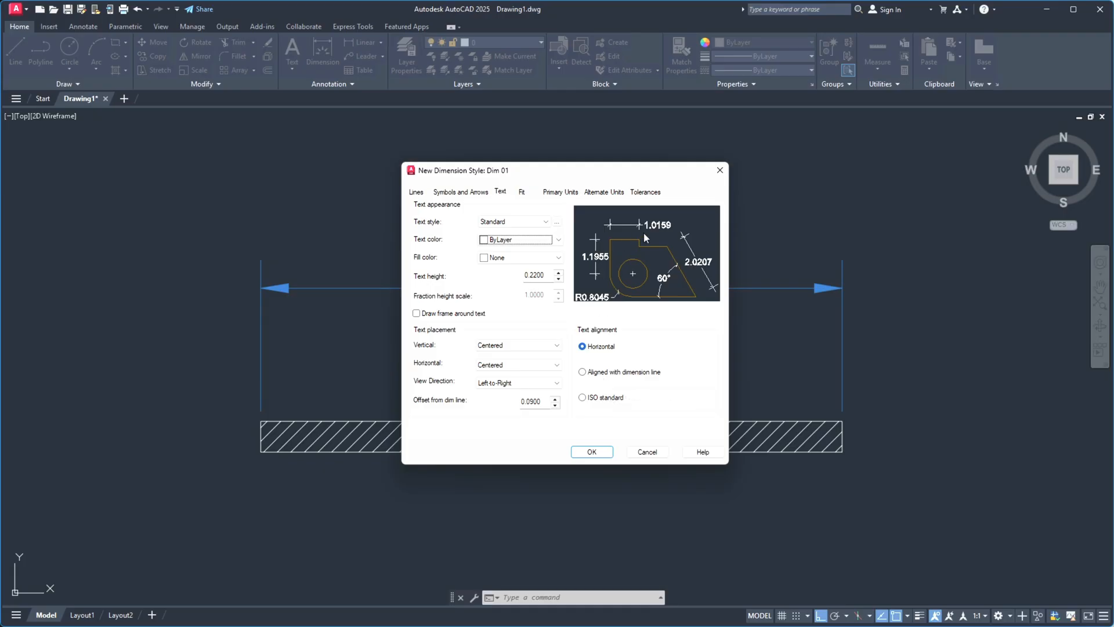
left_click(582, 372)
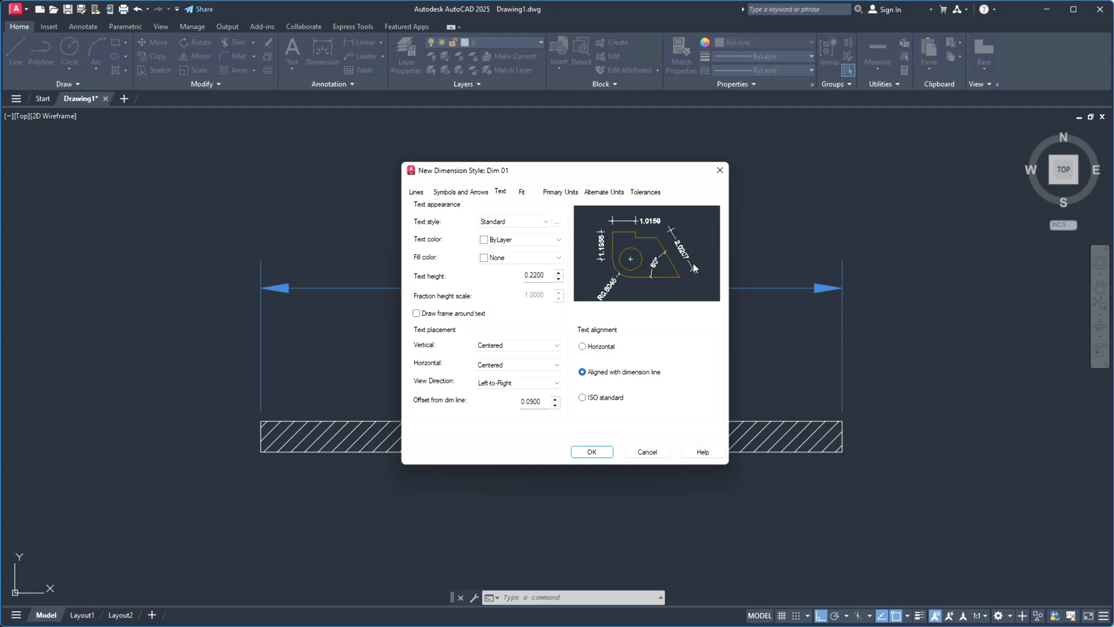
Step: Make text the first element to move outside the extension lines, and place displaced text over the dimension line with a leader
left_click(522, 192)
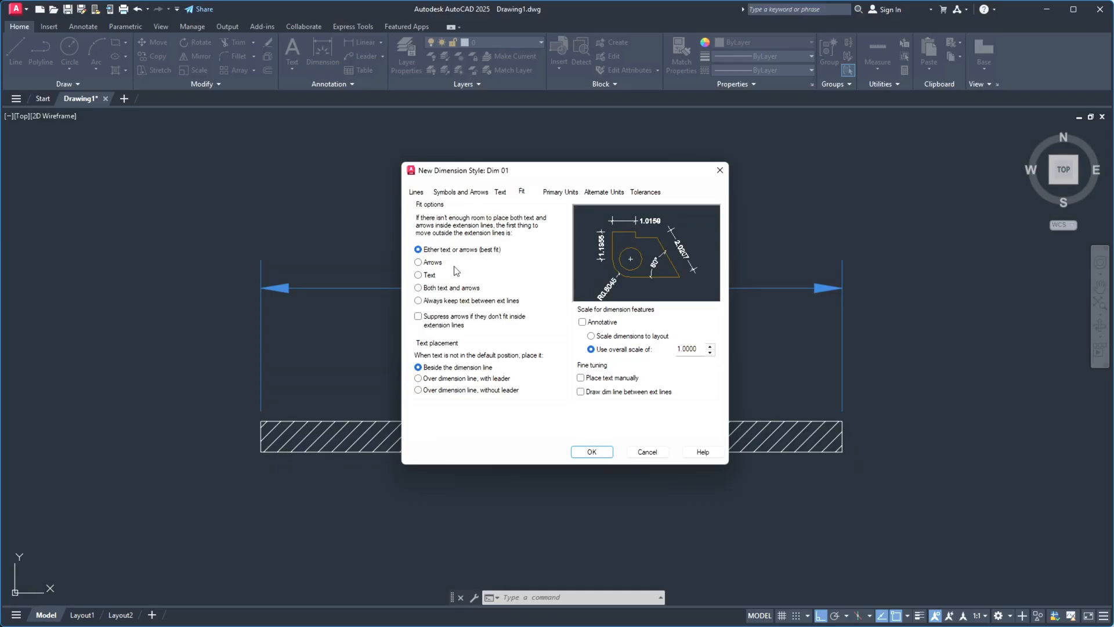
left_click(429, 275)
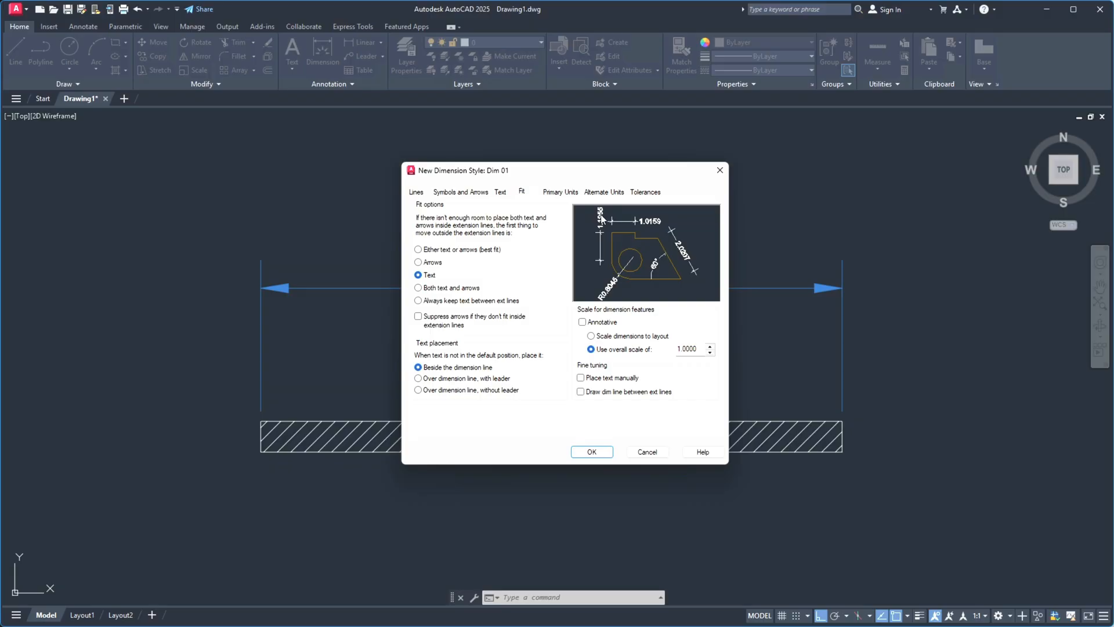
left_click(450, 379)
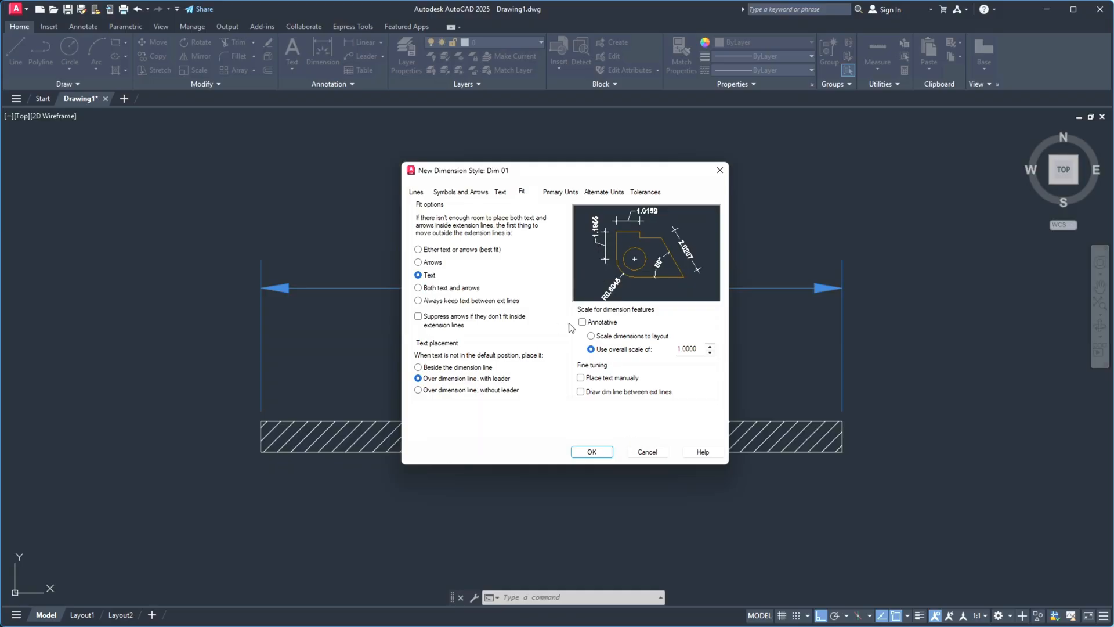
Step: Set the linear dimension precision to 0.0 in the primary units, and review the alternate units and tolerance settings
left_click(557, 194)
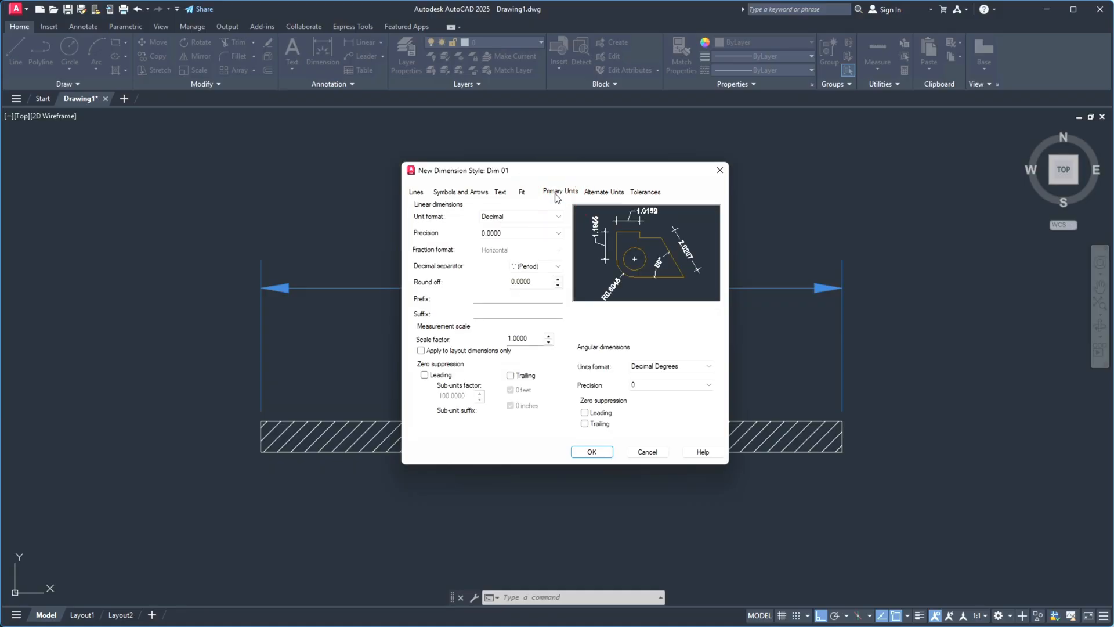
left_click(506, 234)
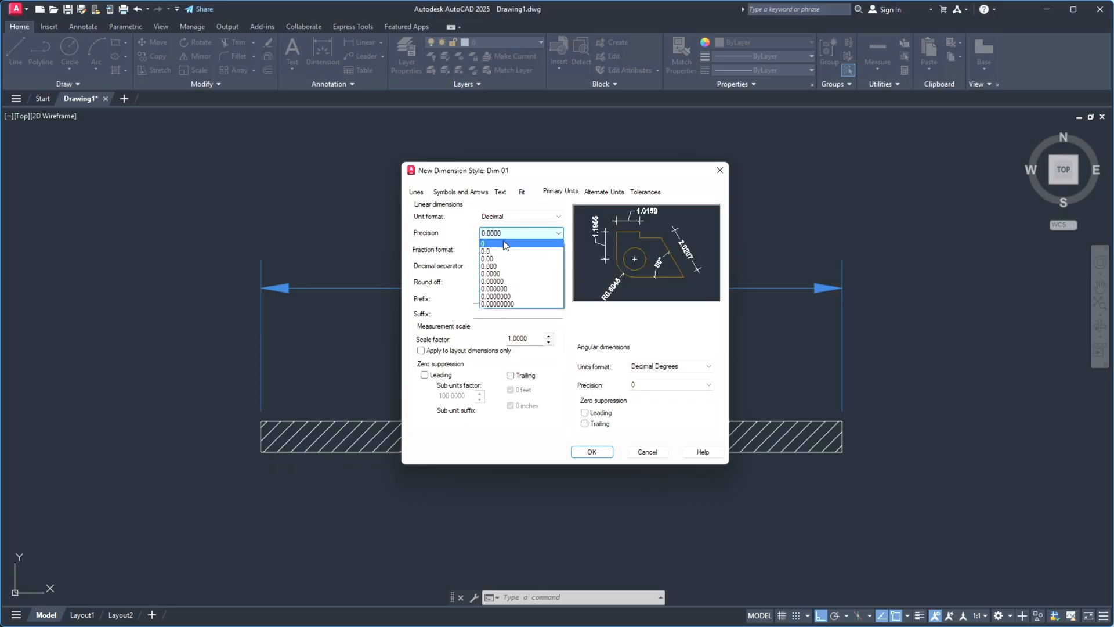
left_click(501, 252)
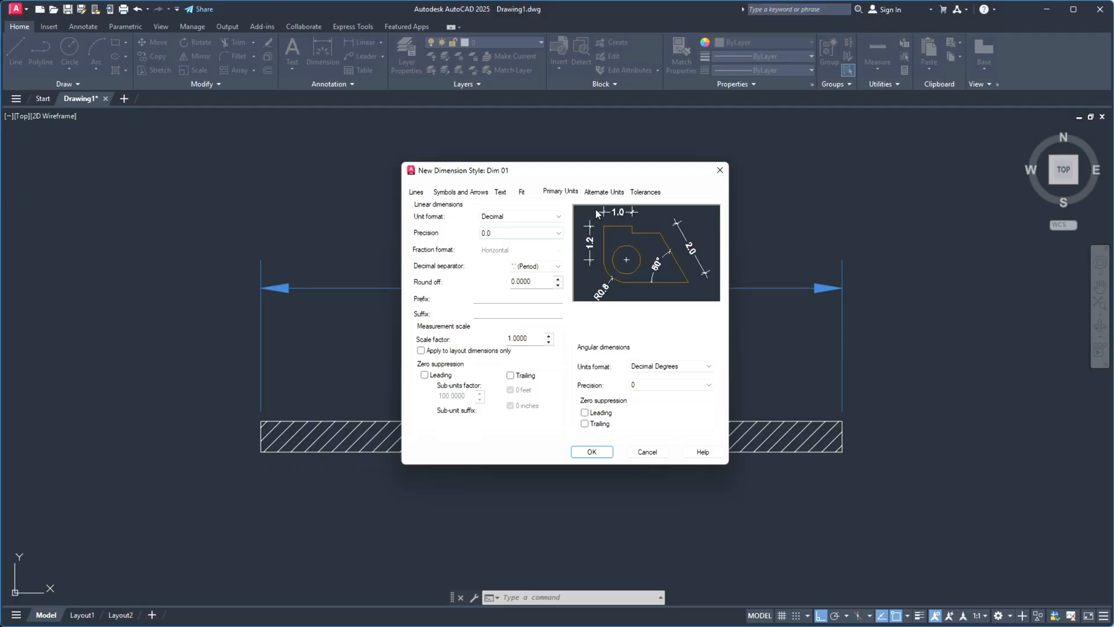
left_click(602, 192)
left_click(654, 193)
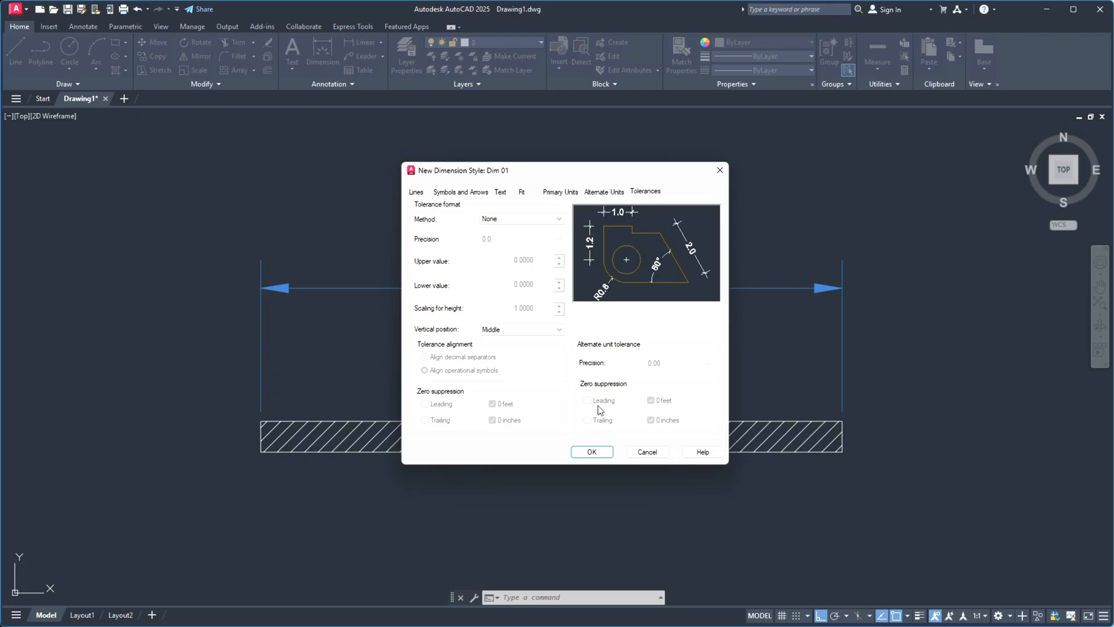
Step: Save the Dim 01 dimension style and make it the current style
left_click(592, 451)
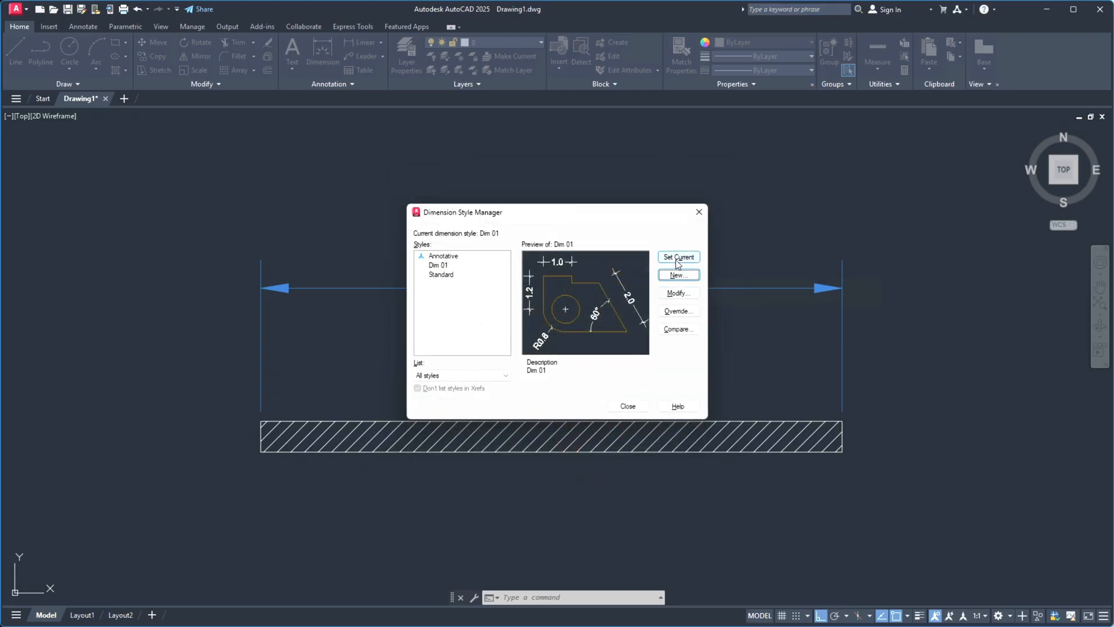
left_click(678, 257)
left_click(628, 406)
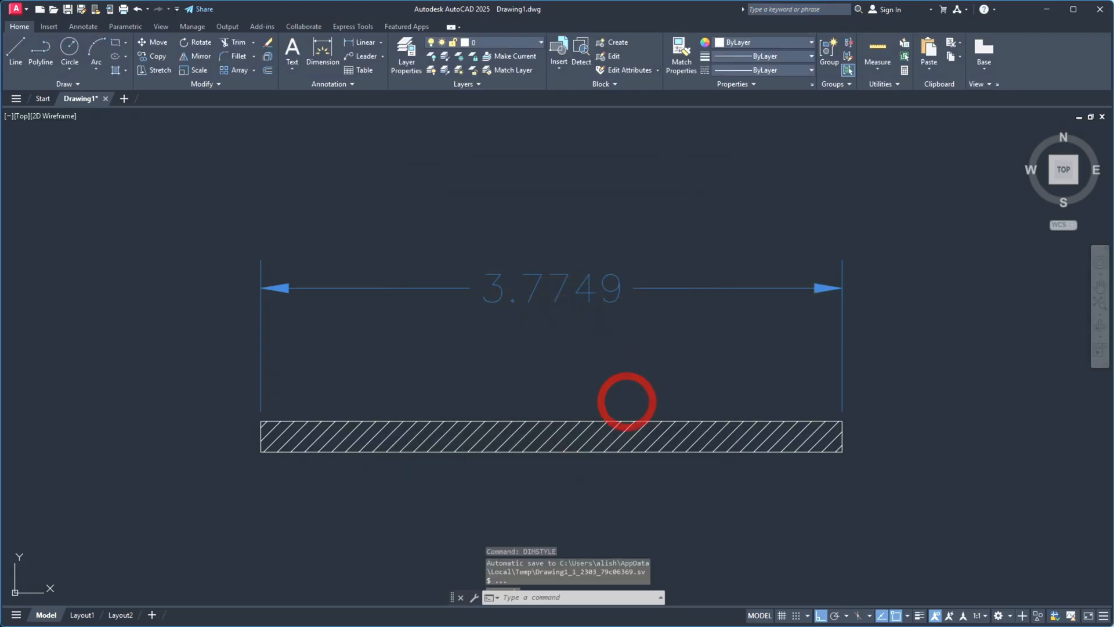
Step: Erase the existing linear dimension above the hatched bar
left_click(621, 353)
left_click(569, 249)
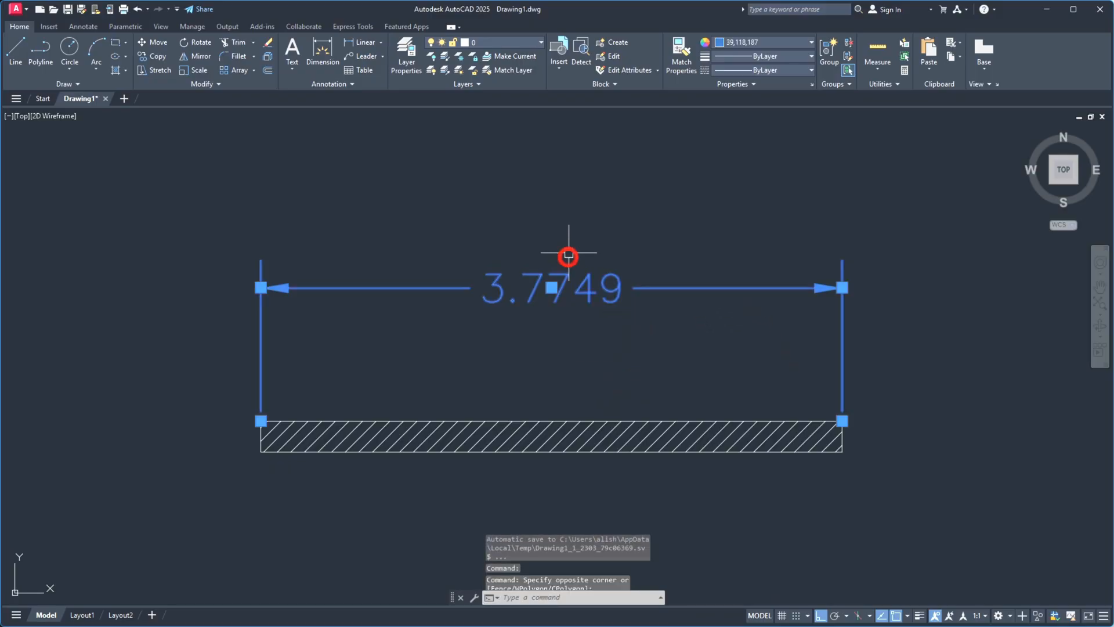
type("e")
key("Return")
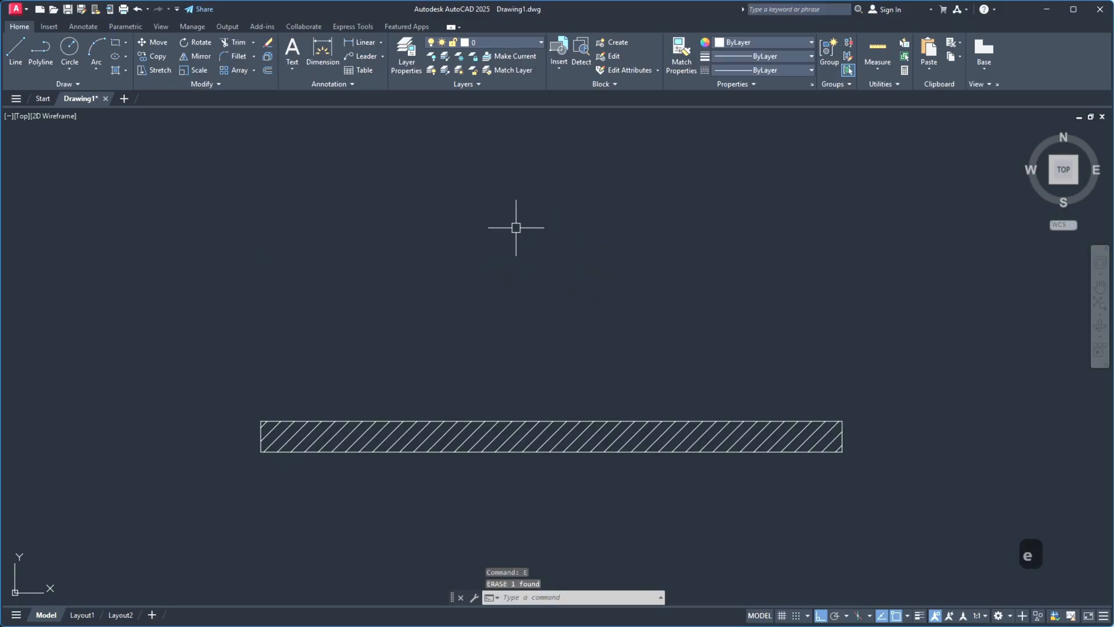
Step: Add a linear dimension between the hatched bar's two upper corners, with the dimension line placed above the bar
left_click(364, 42)
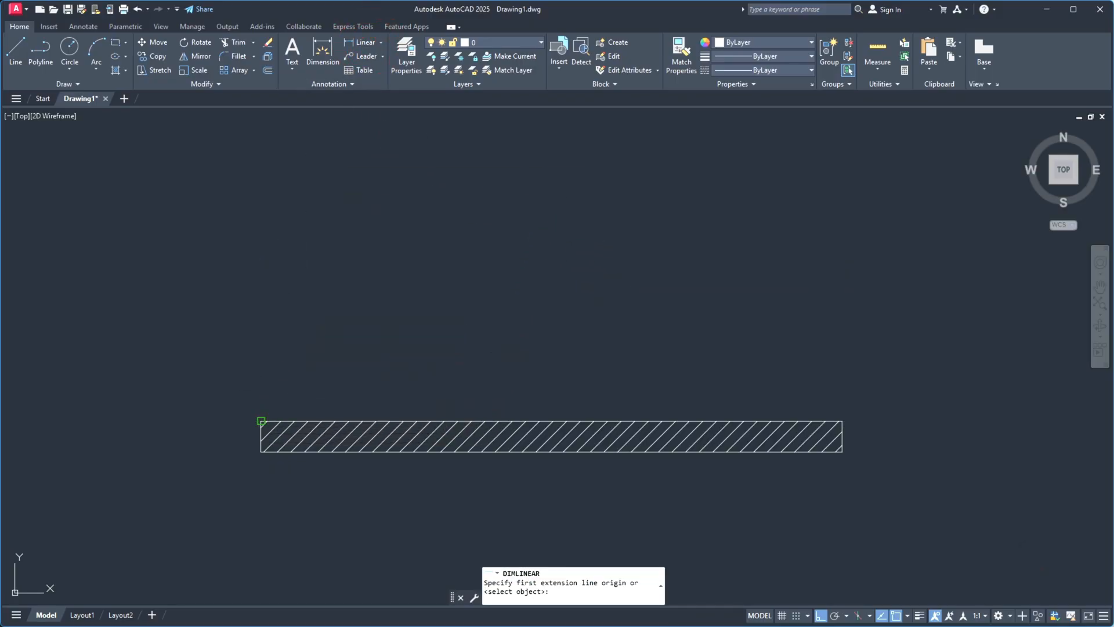
left_click(260, 421)
left_click(842, 421)
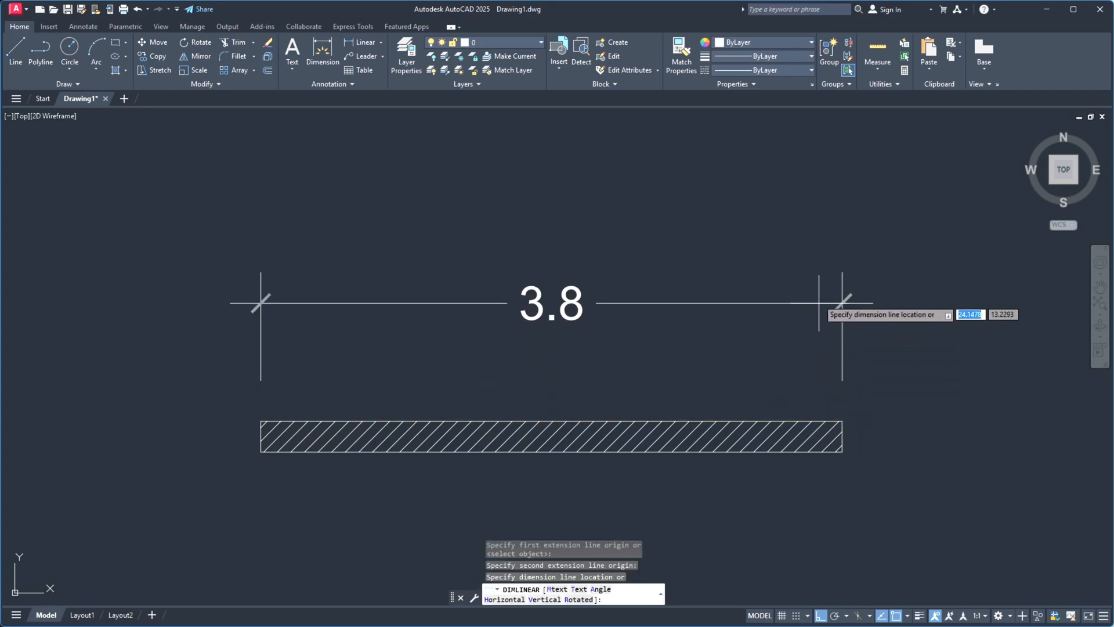
left_click(806, 234)
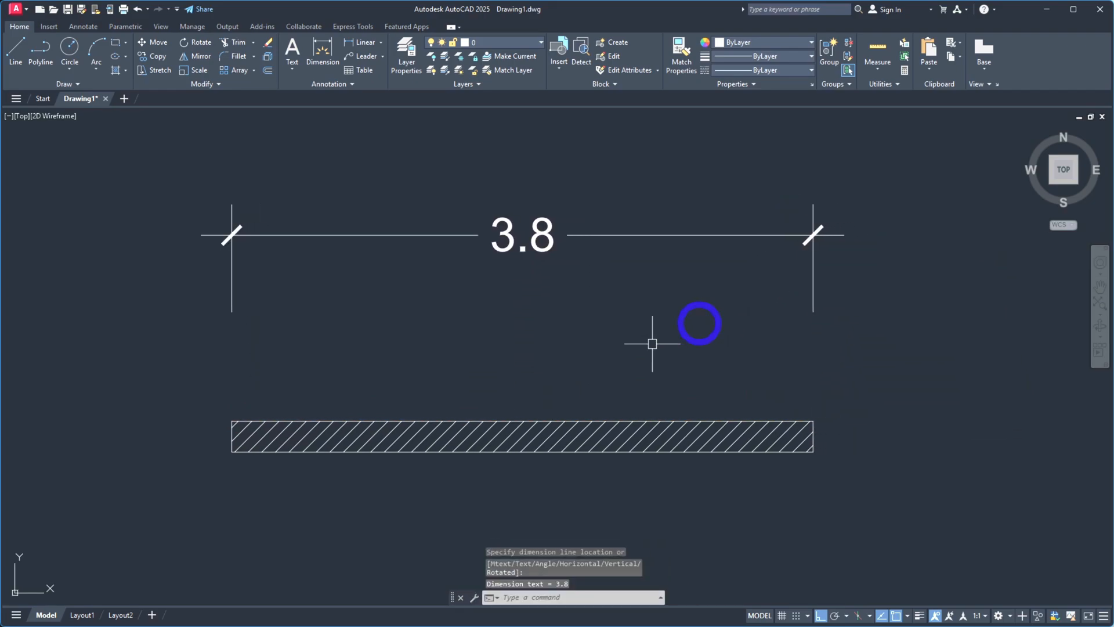
scroll(636, 348, "down", 2)
middle_click_drag(644, 349, 607, 349)
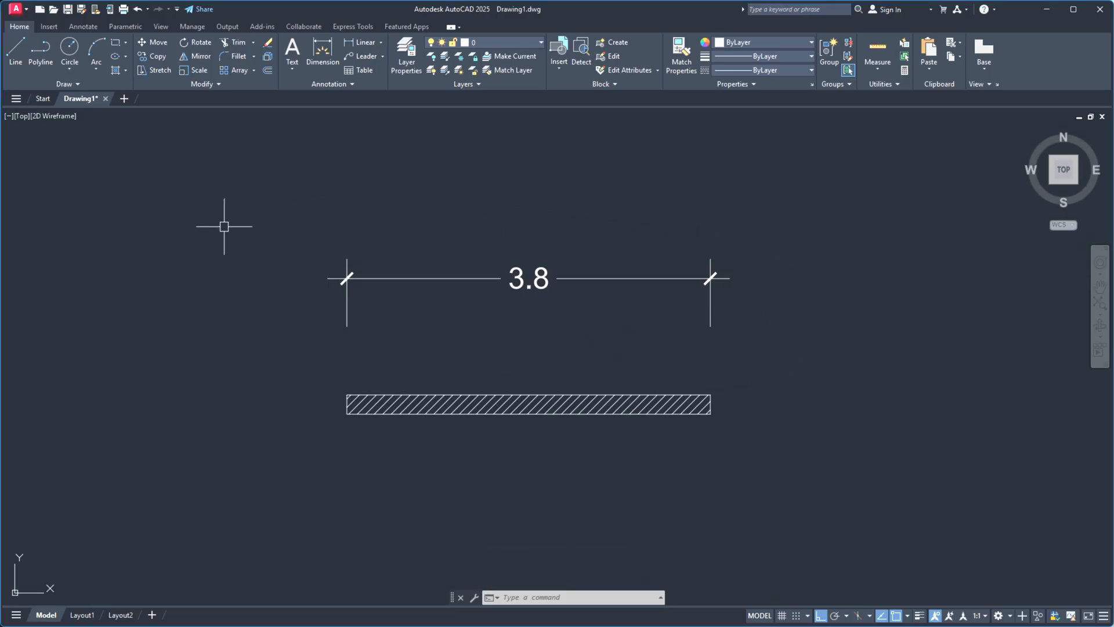
mouse_move(797, 452)
middle_mouse_down()
mouse_move(823, 451)
mouse_move(828, 462)
mouse_move(808, 465)
mouse_move(798, 424)
middle_mouse_up()
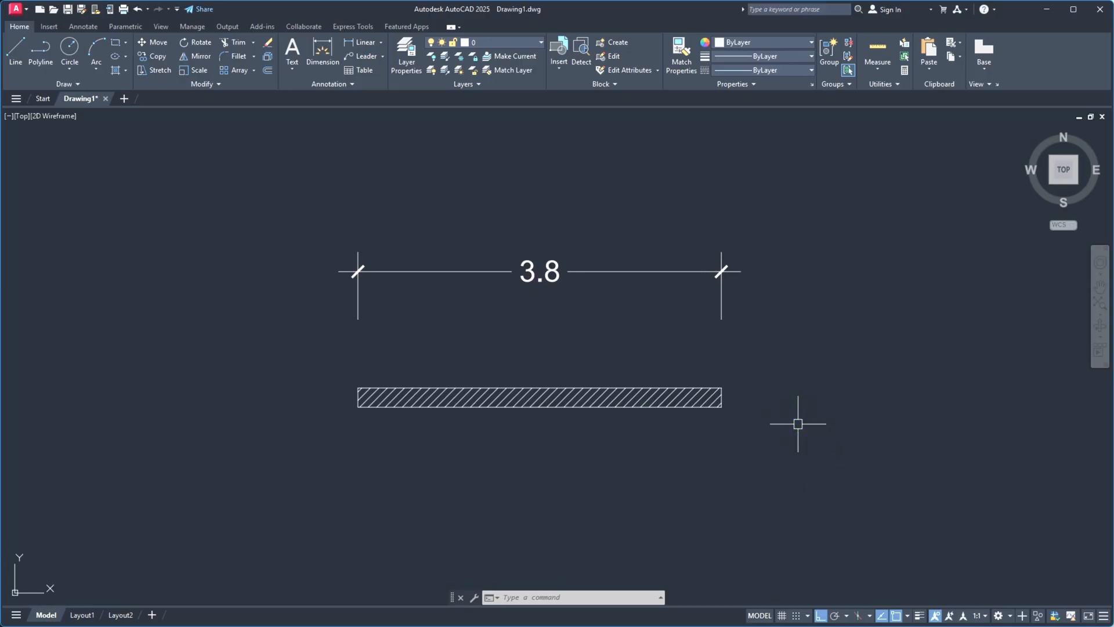